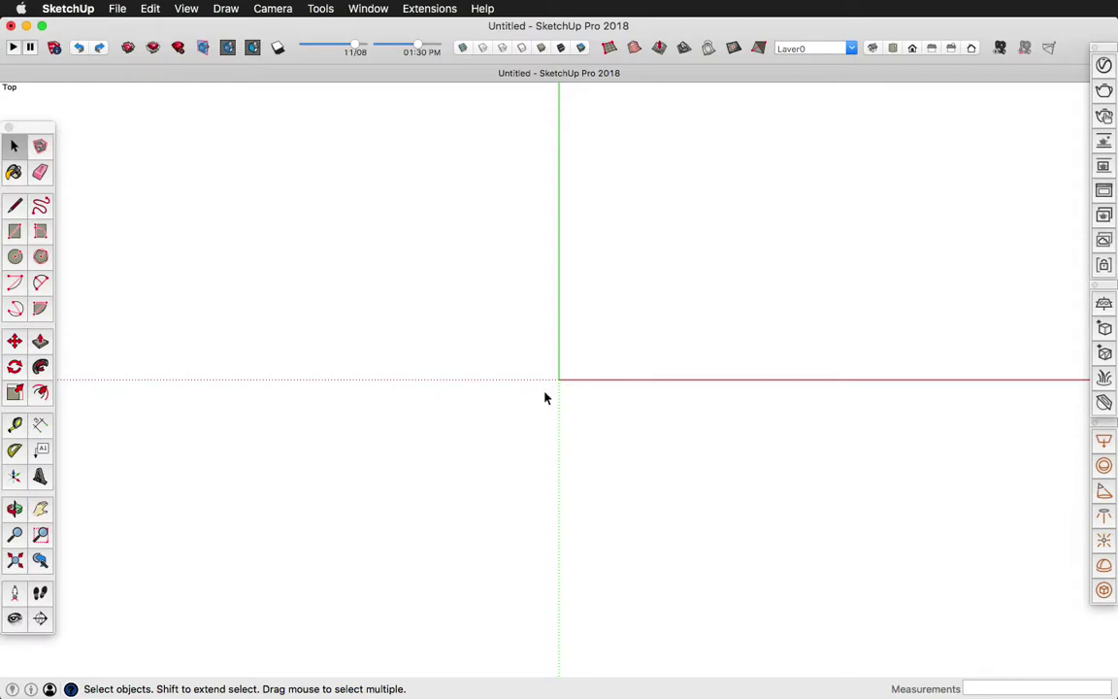
# Draw a rectangle about 7' 7" by 6' 10" on the ground plane with one corner at the origin
pyautogui.click(14, 233)
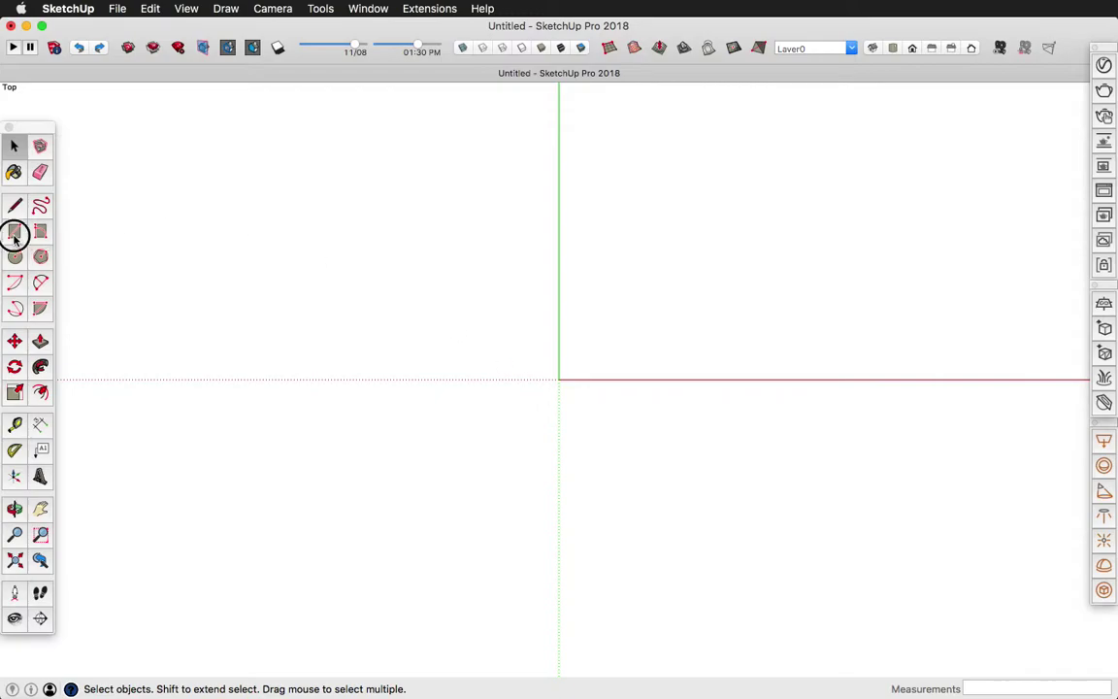
pyautogui.click(559, 379)
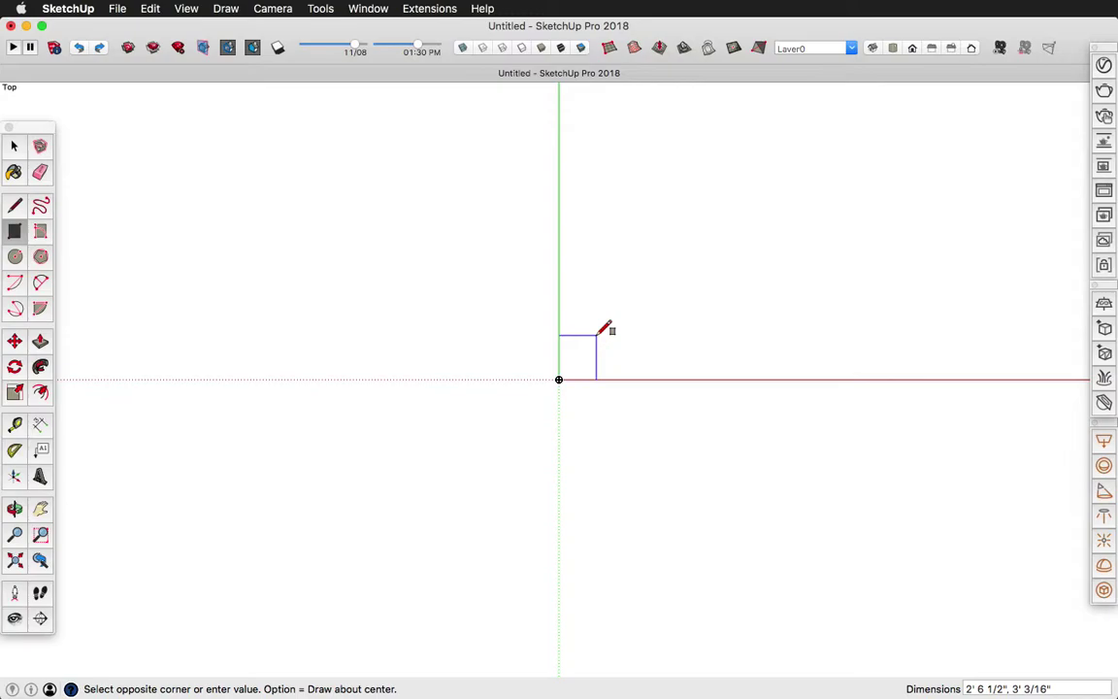
pyautogui.click(670, 278)
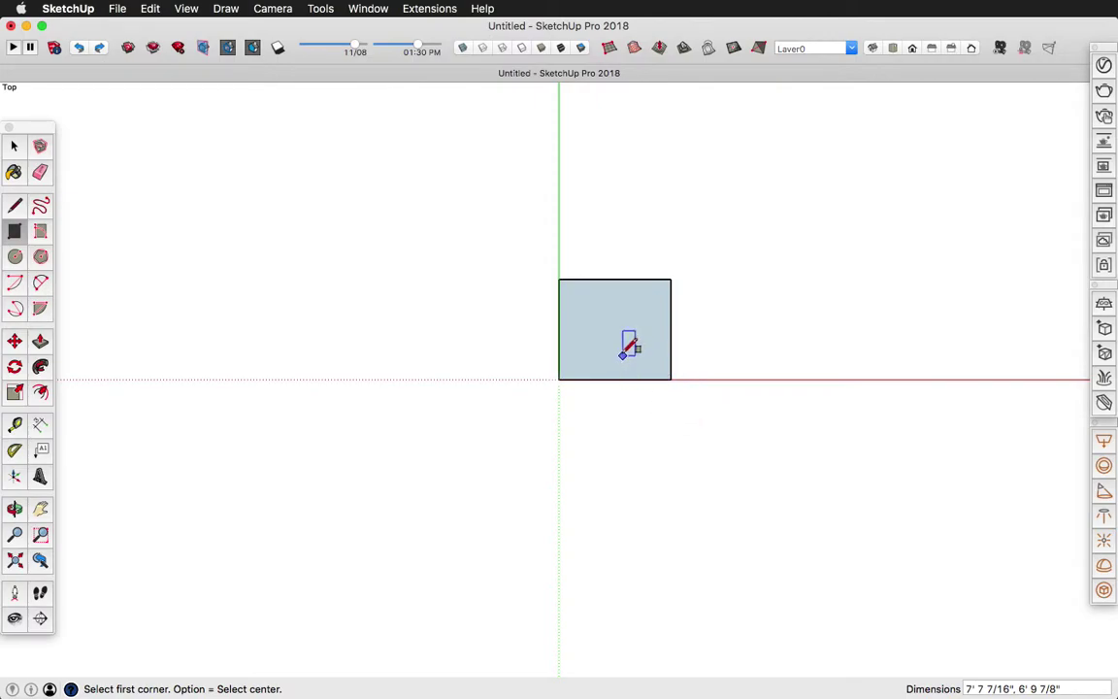
# Select the whole rectangle with its edges and make it a component
pyautogui.scroll(5, 631, 291)
pyautogui.scroll(2, 641, 320)
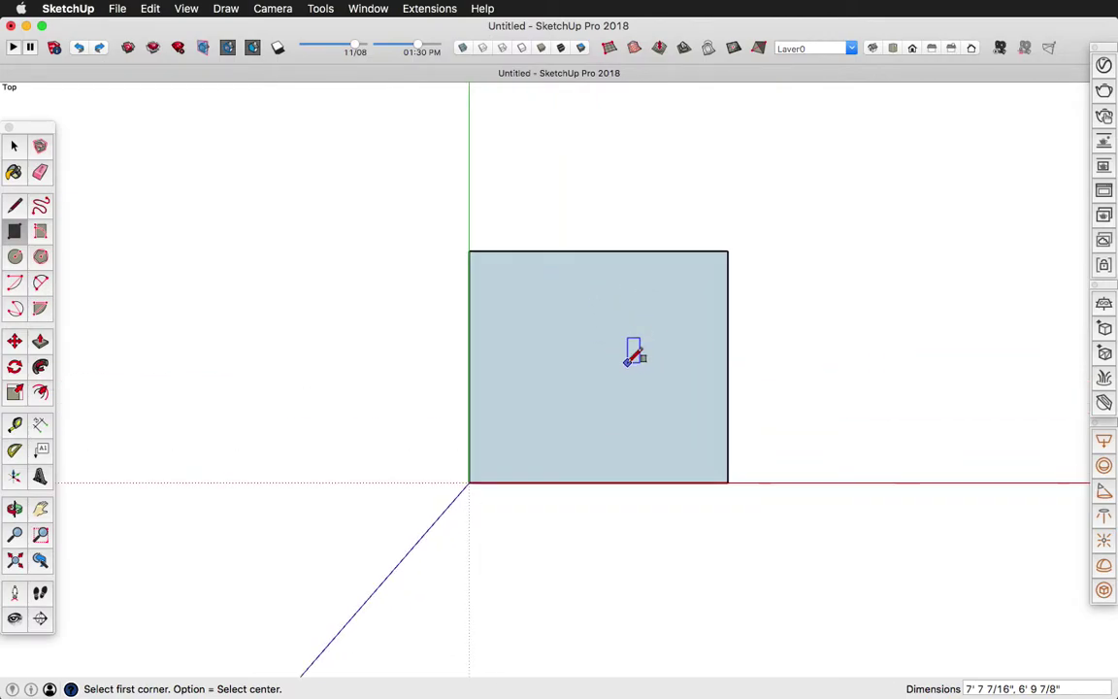
pyautogui.scroll(1, 538, 339)
pyautogui.press('o')
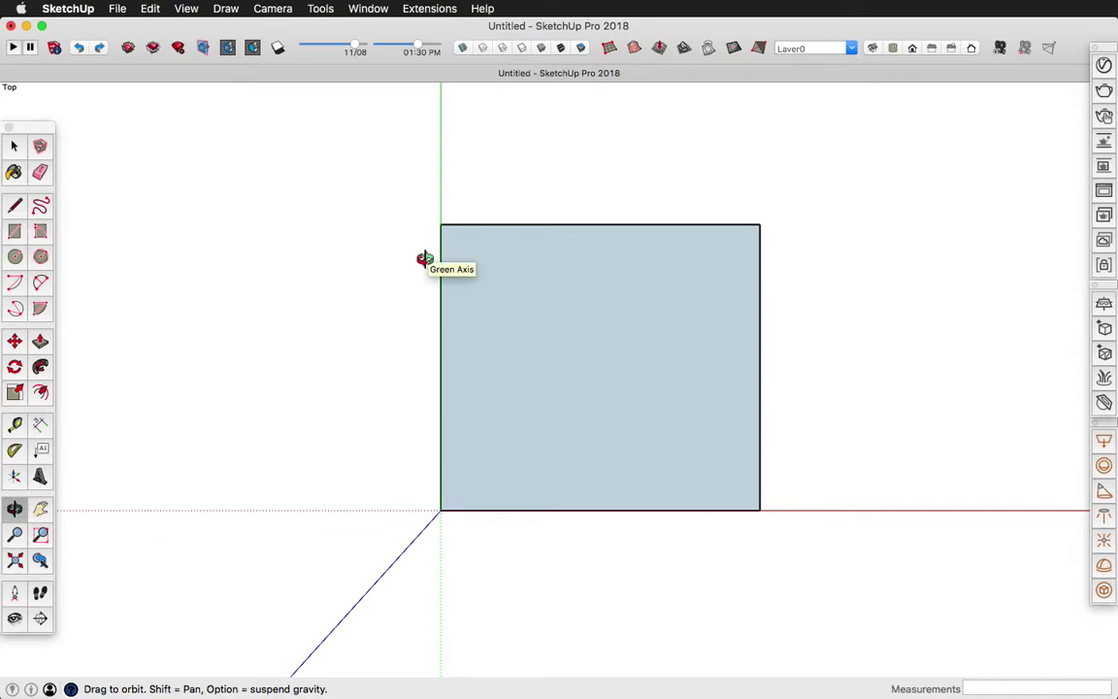
pyautogui.moveTo(551, 369); pyautogui.dragTo(516, 205)
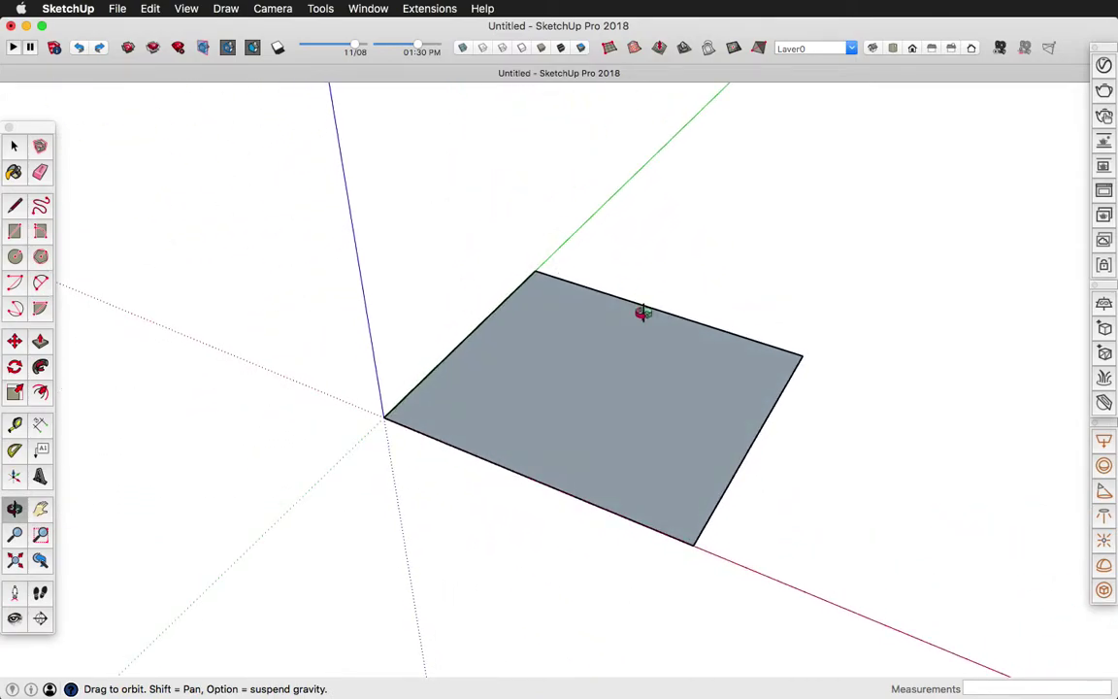
pyautogui.moveTo(749, 386); pyautogui.dragTo(735, 419)
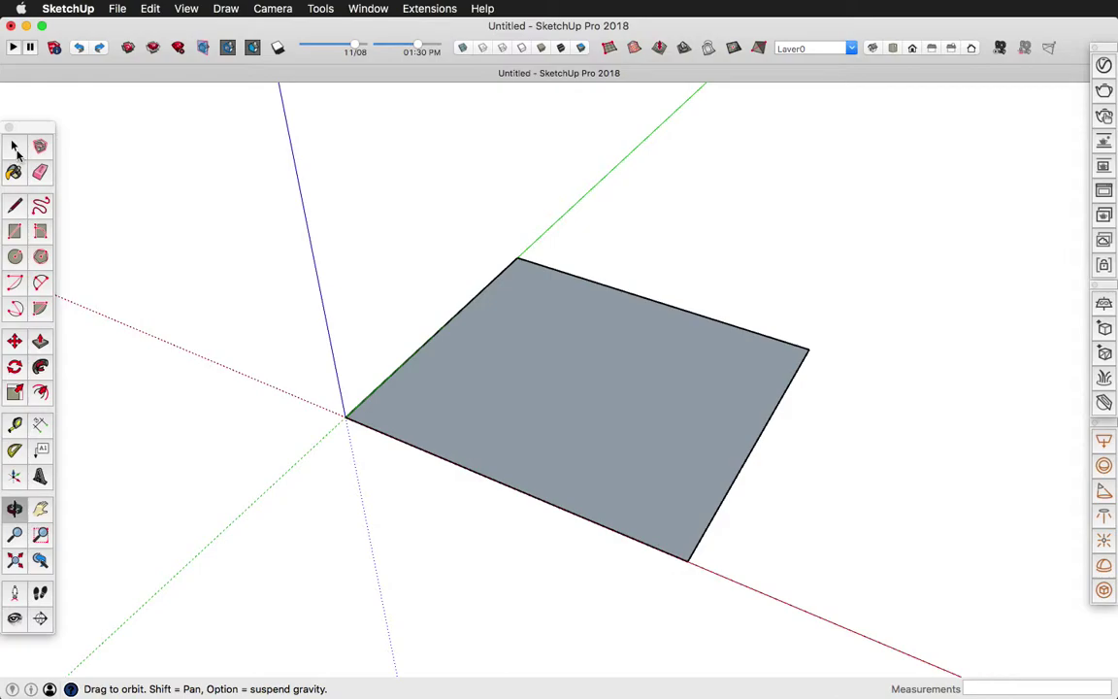
pyautogui.click(15, 145)
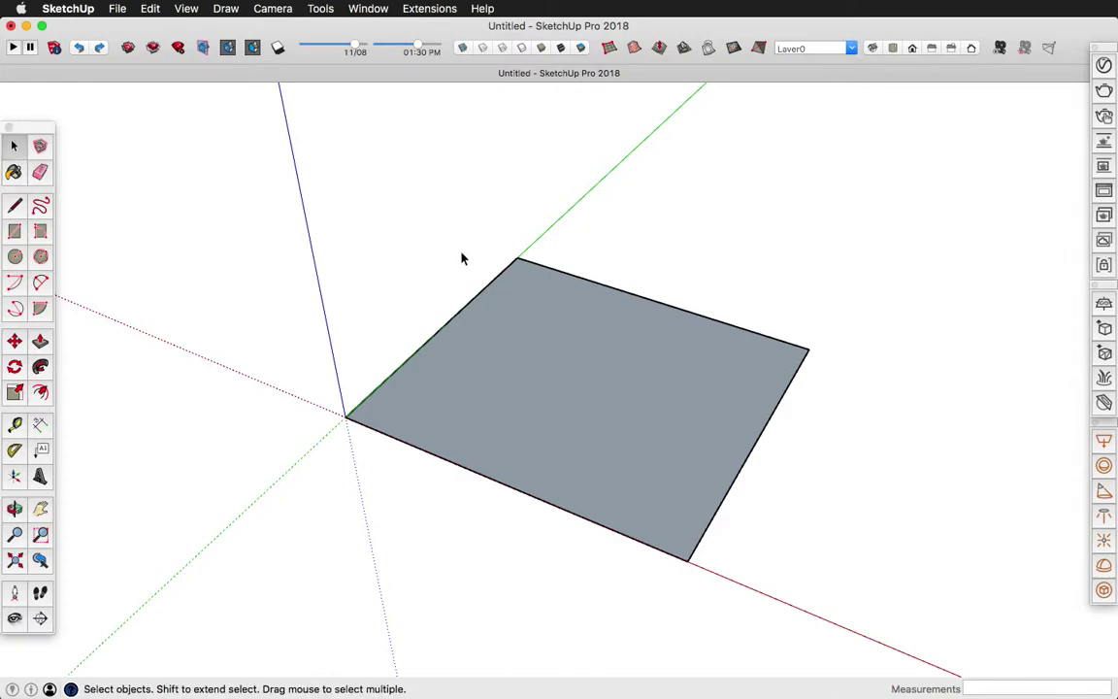
pyautogui.moveTo(281, 215); pyautogui.dragTo(859, 611)
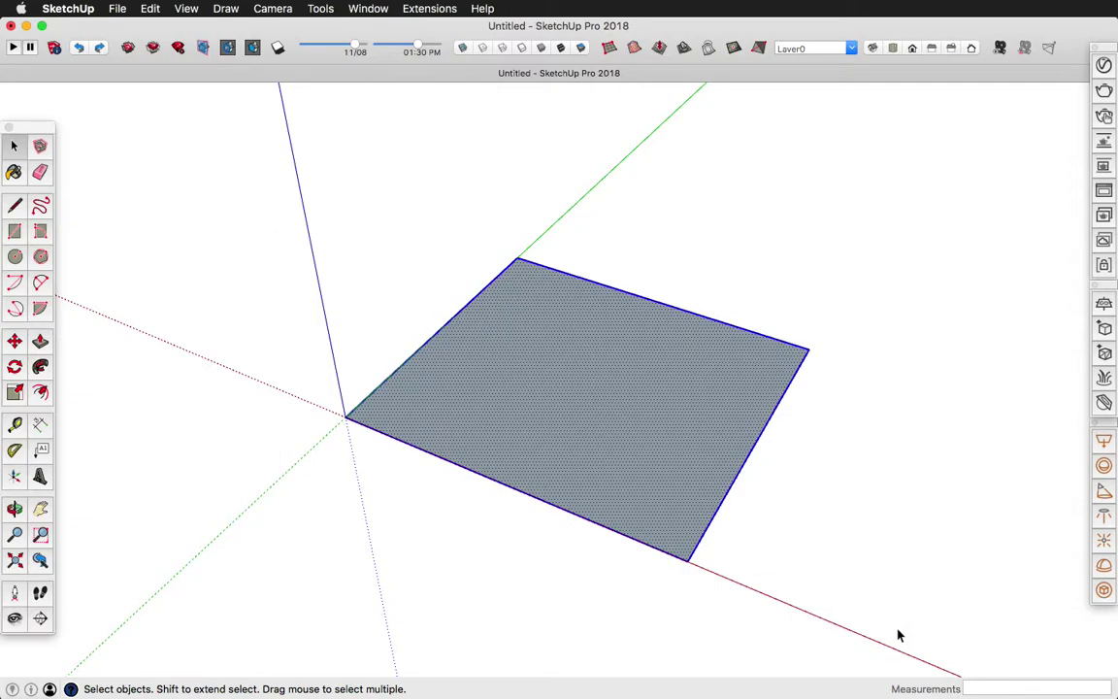
pyautogui.rightClick(590, 418)
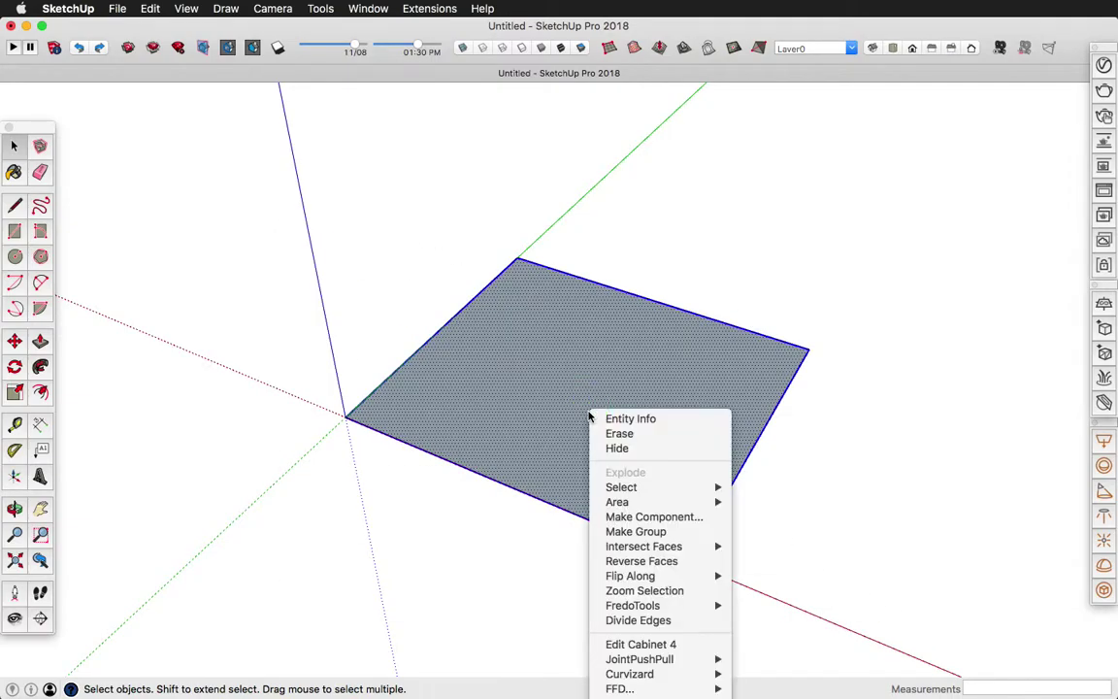
pyautogui.click(666, 518)
pyautogui.click(669, 457)
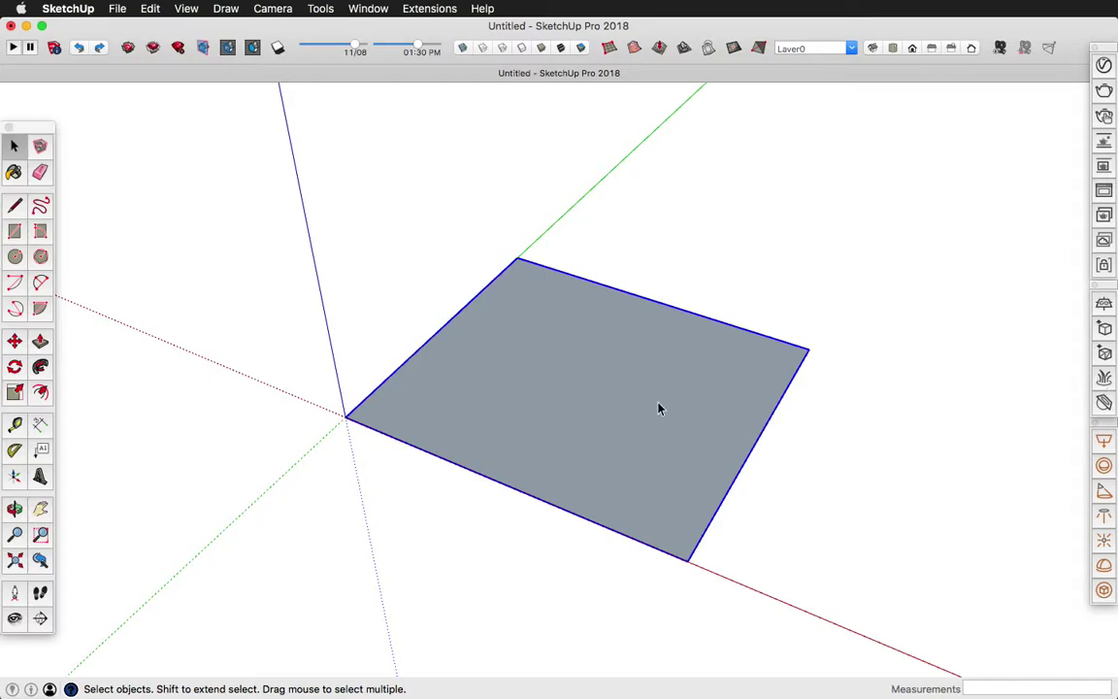
# Add V-Ray Fur to the component and flip it along the component's blue axis
pyautogui.click(1103, 381)
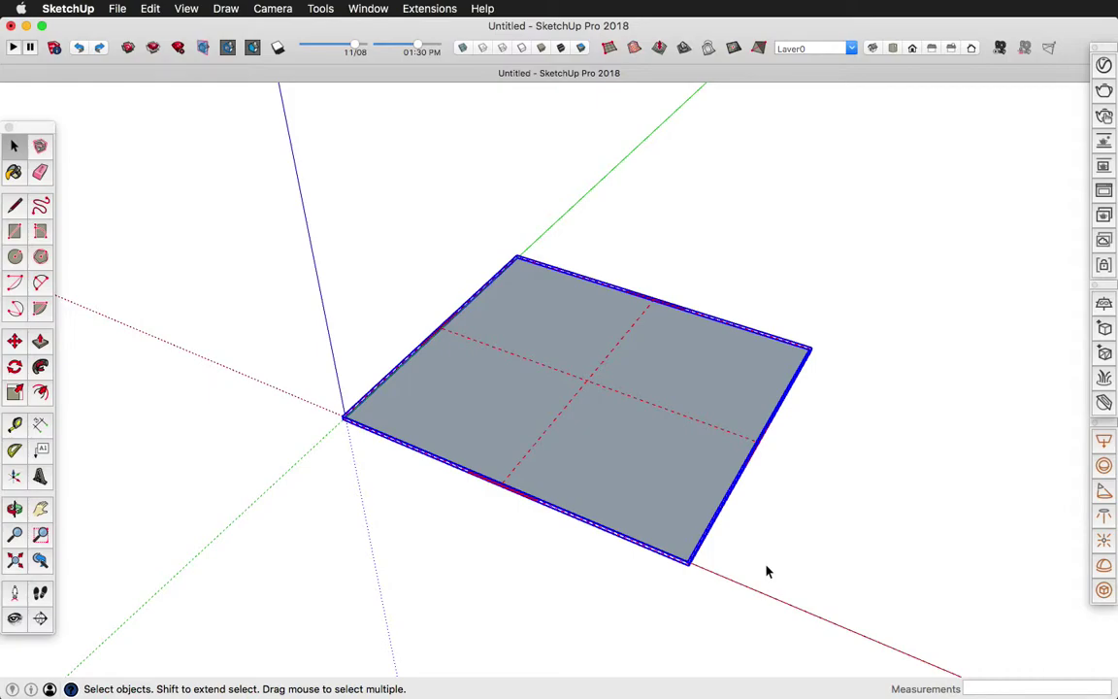
pyautogui.rightClick(551, 391)
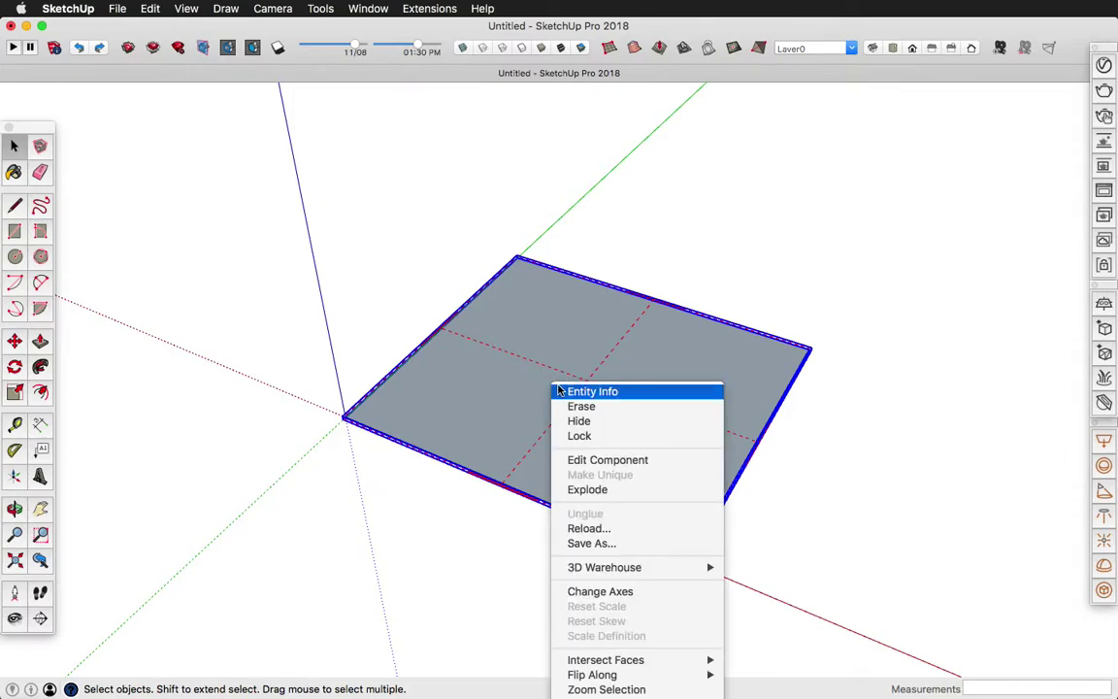
pyautogui.click(501, 313)
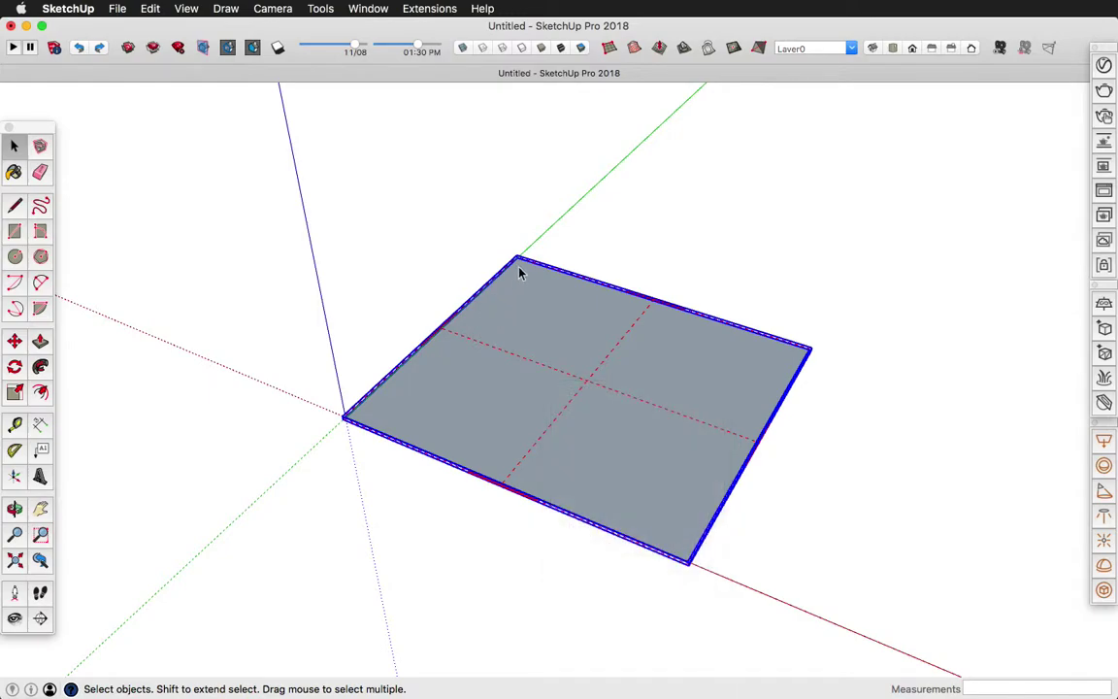
pyautogui.rightClick(518, 260)
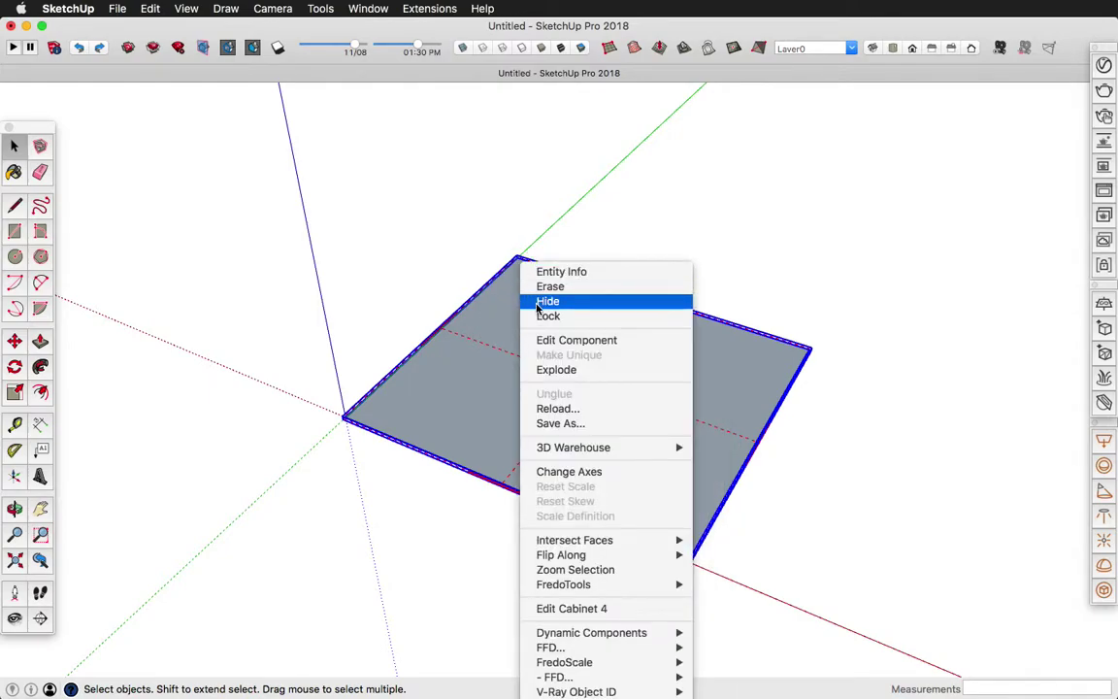
pyautogui.moveTo(560, 561)
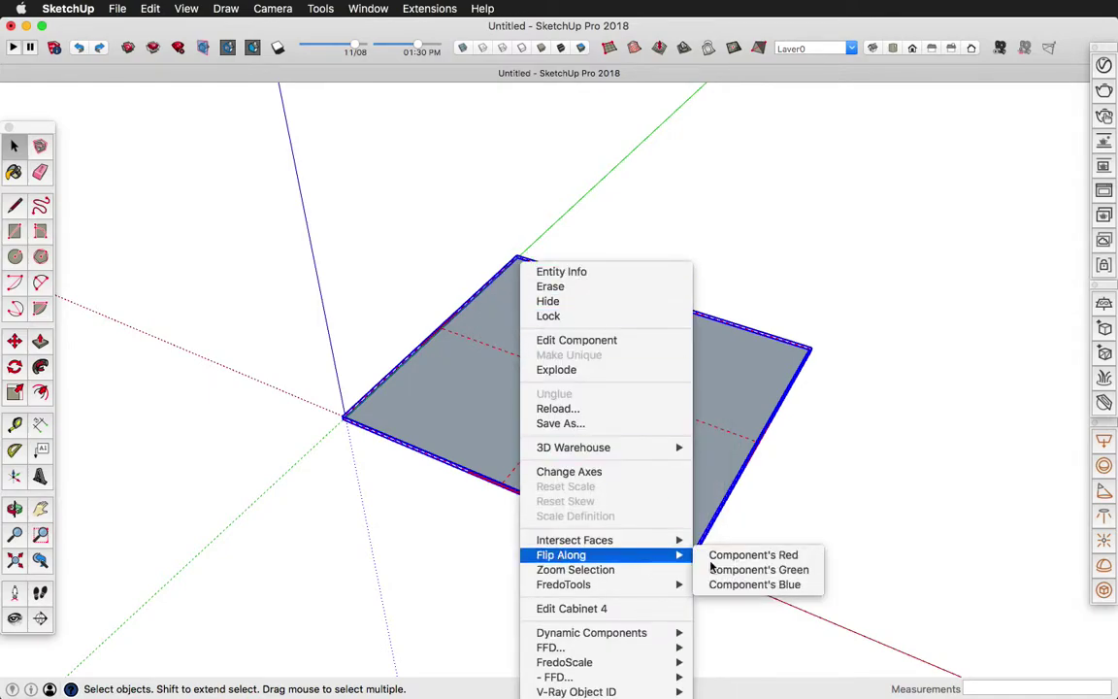
pyautogui.click(763, 585)
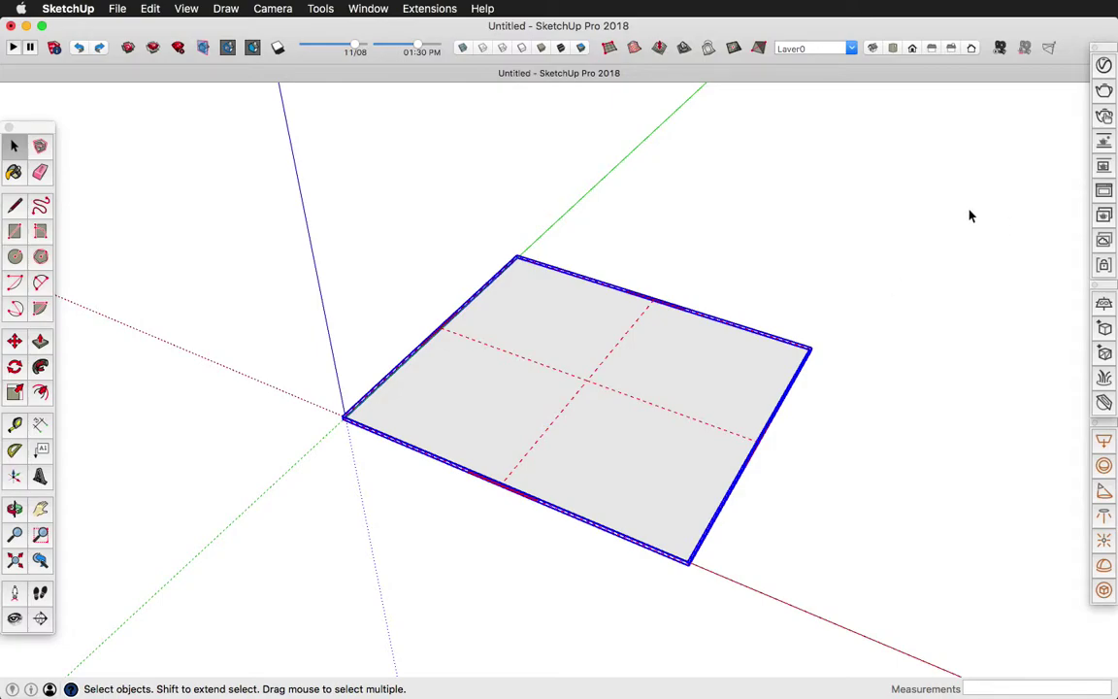
# Turn off progressive rendering in the V-Ray render settings and set the quality to Draft
pyautogui.click(1103, 68)
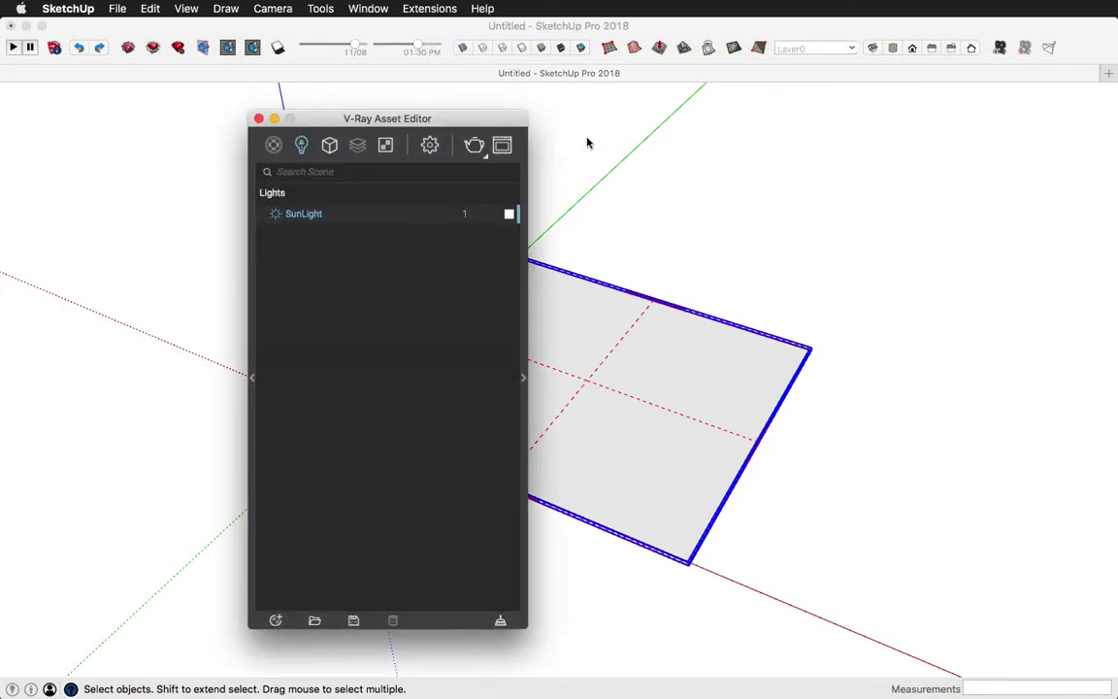
pyautogui.click(430, 144)
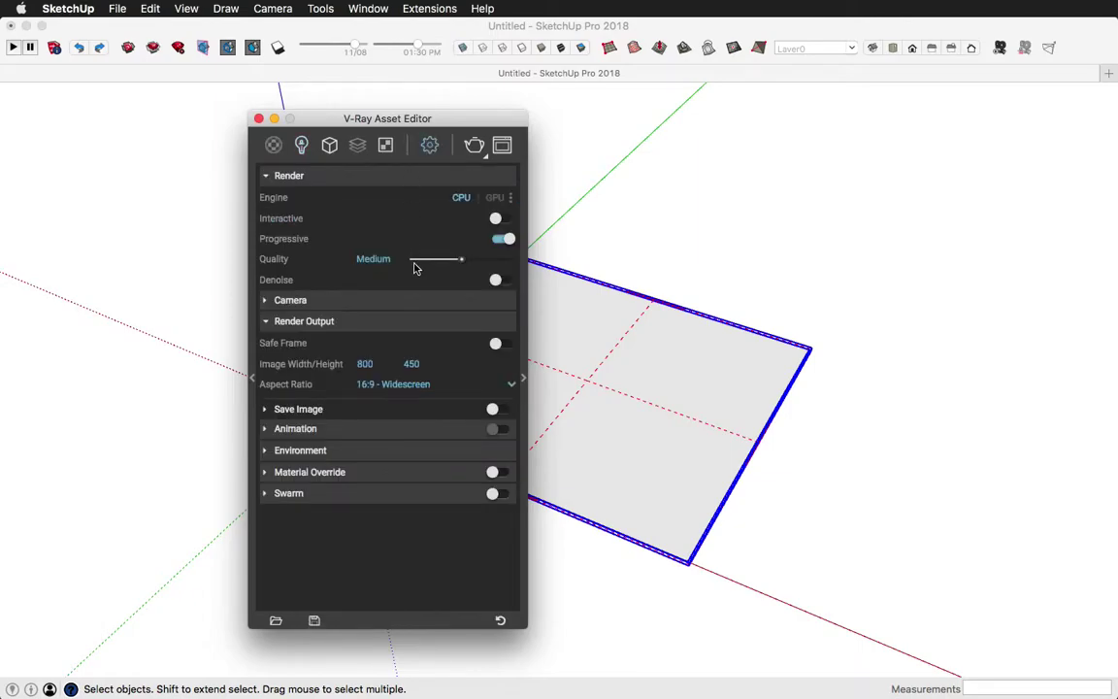
pyautogui.click(497, 239)
pyautogui.click(414, 261)
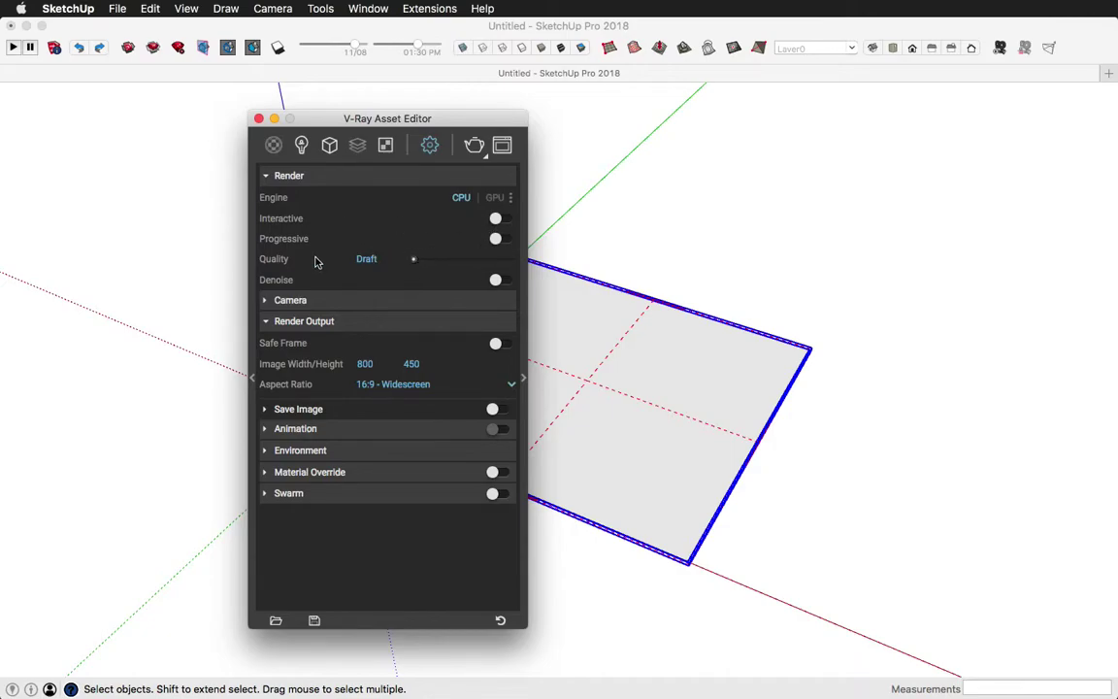
# Set the primary rays of V-Ray's global illumination to Irradiance map
pyautogui.click(522, 379)
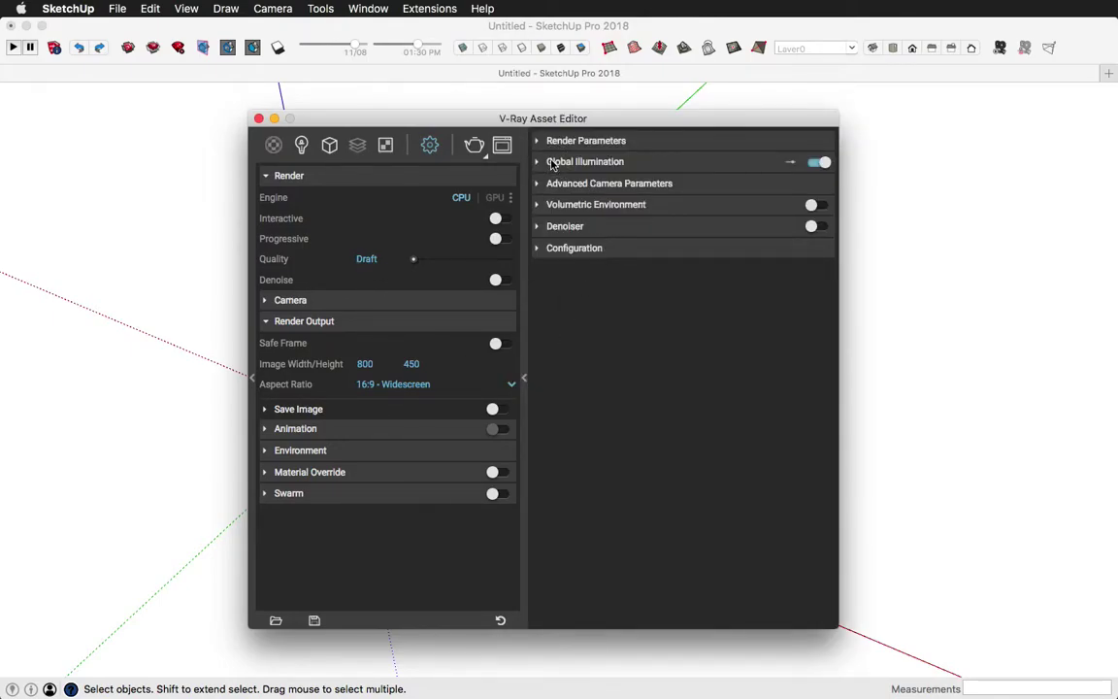
pyautogui.click(551, 163)
pyautogui.click(649, 184)
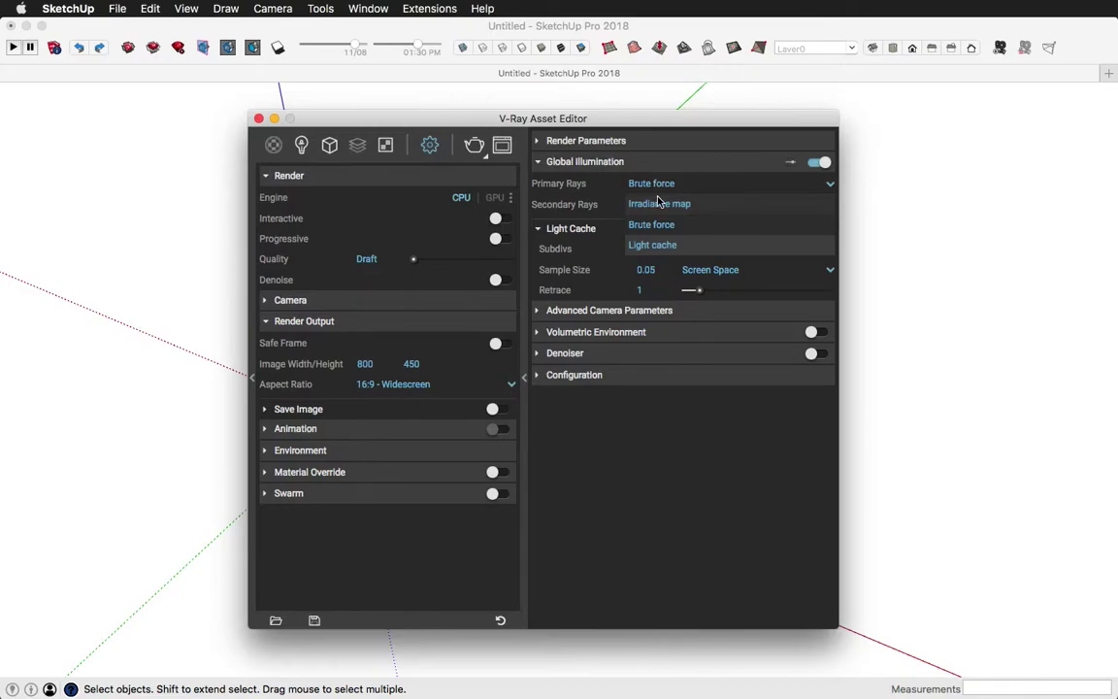
pyautogui.click(659, 203)
pyautogui.click(588, 163)
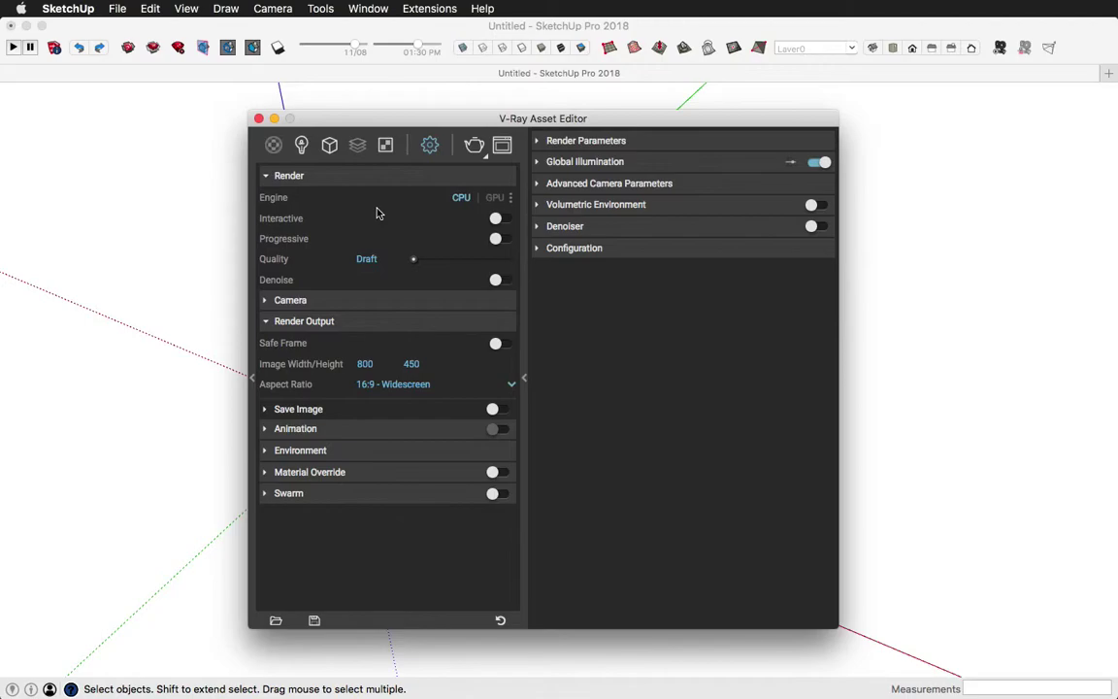
# Render the fur-covered component with V-Ray, keeping the Asset Editor and frame buffer windows within view
pyautogui.moveTo(349, 119); pyautogui.dragTo(609, 109)
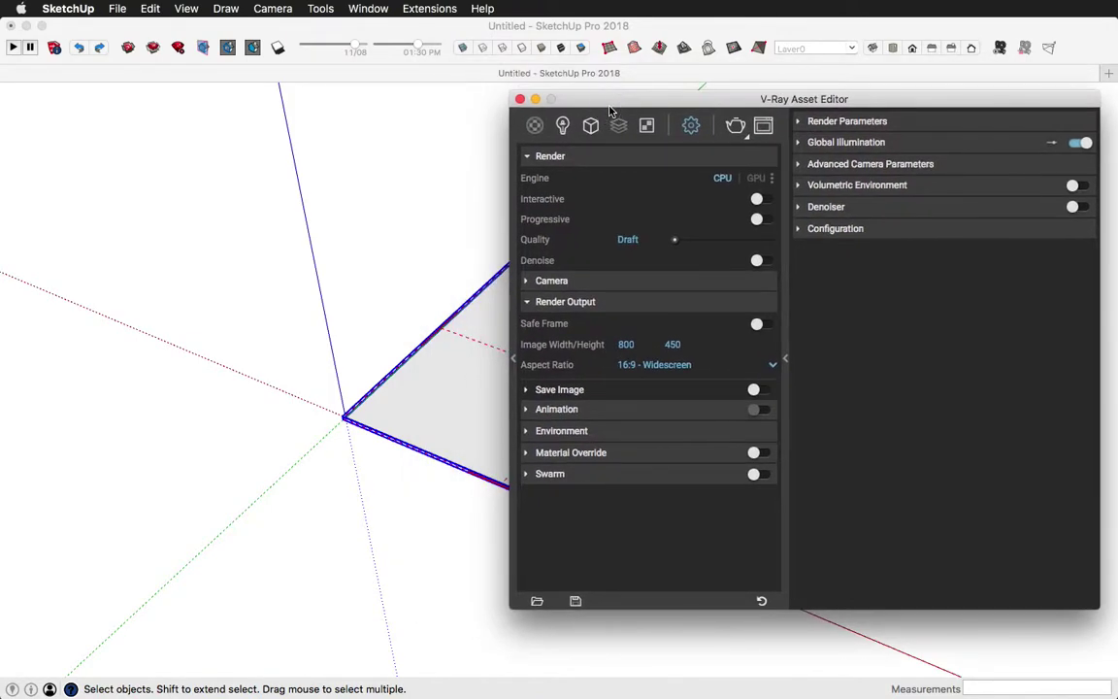
pyautogui.click(736, 126)
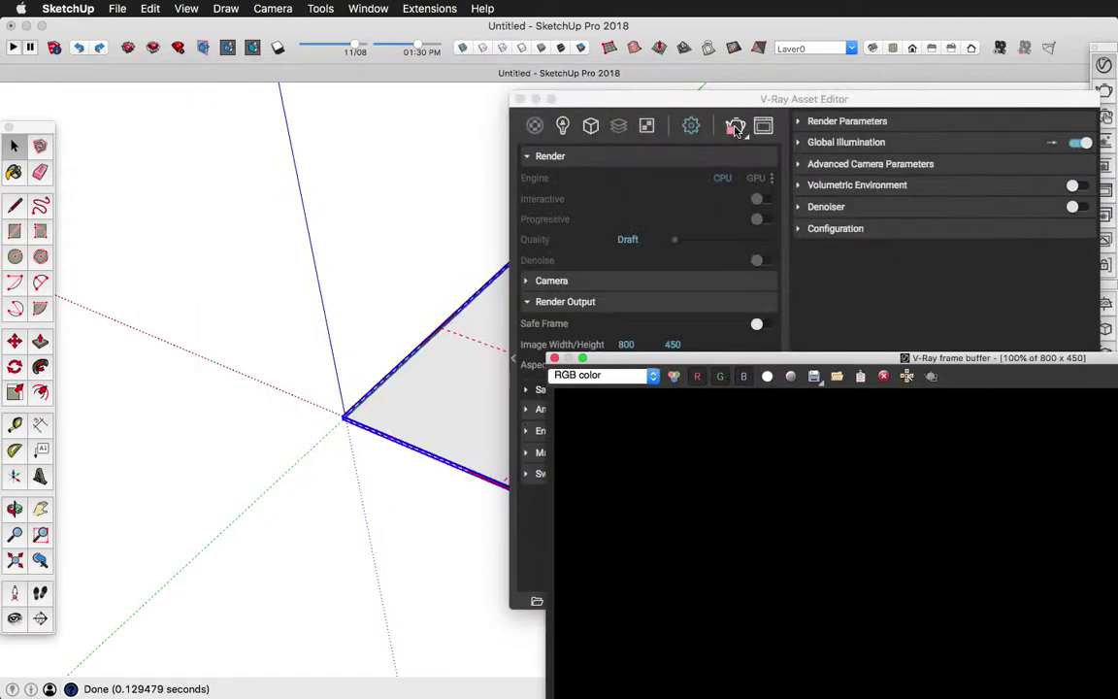
pyautogui.moveTo(744, 362); pyautogui.dragTo(355, 209)
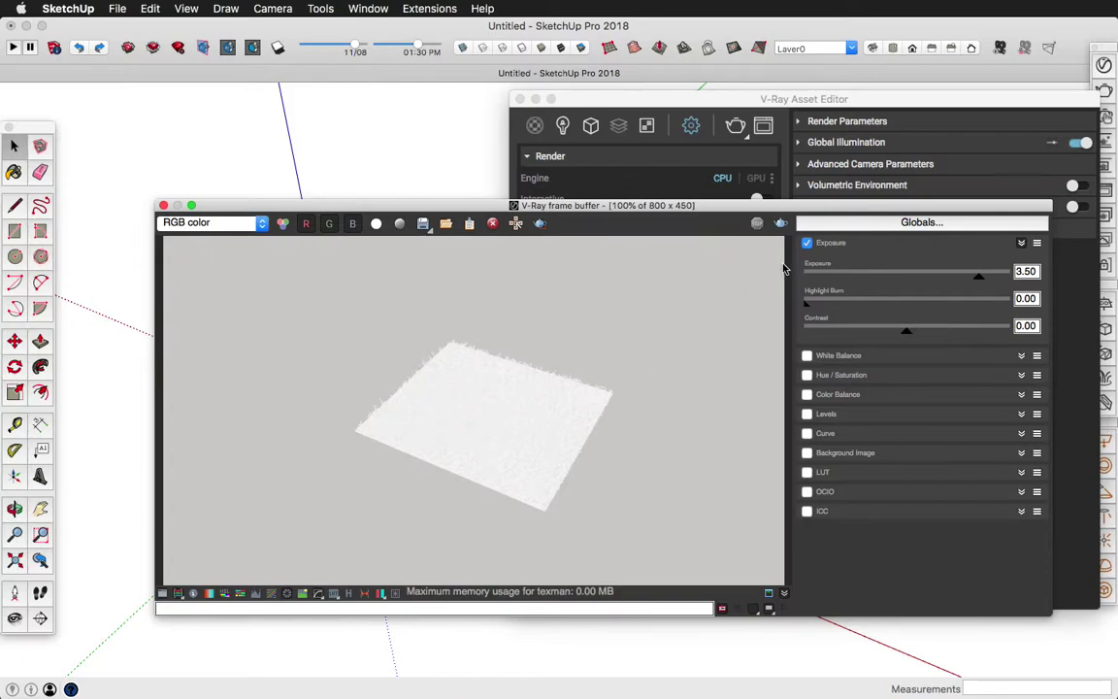
# Turn off the exposure correction in the V-Ray frame buffer and hide the color corrections, closing the render when done
pyautogui.click(808, 244)
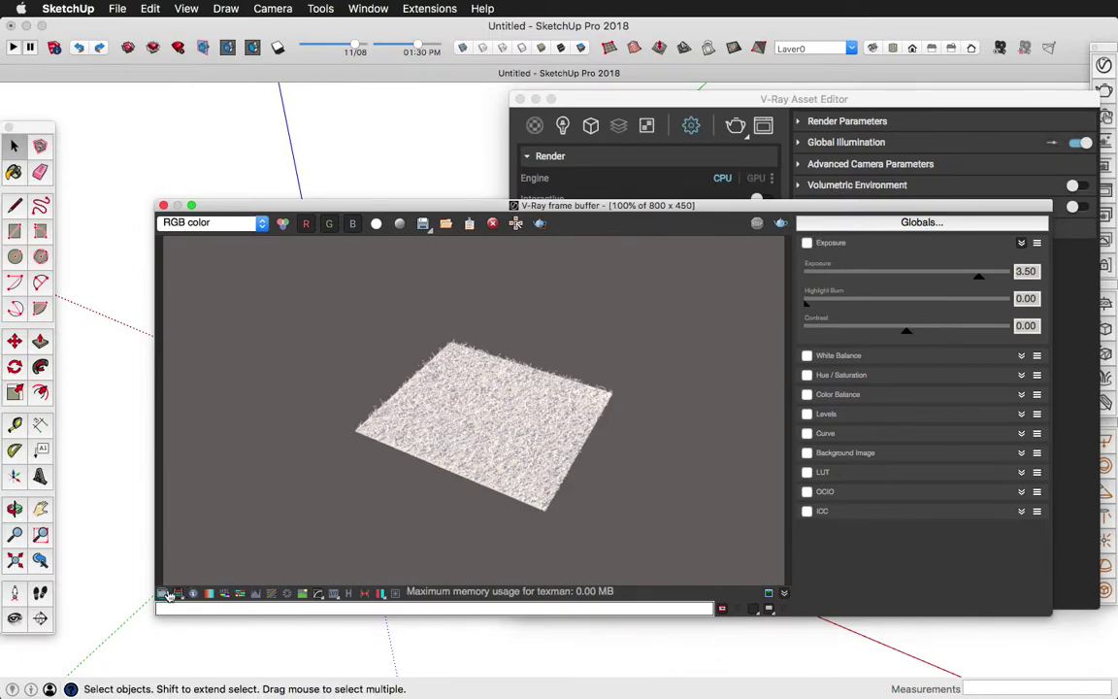
pyautogui.click(163, 593)
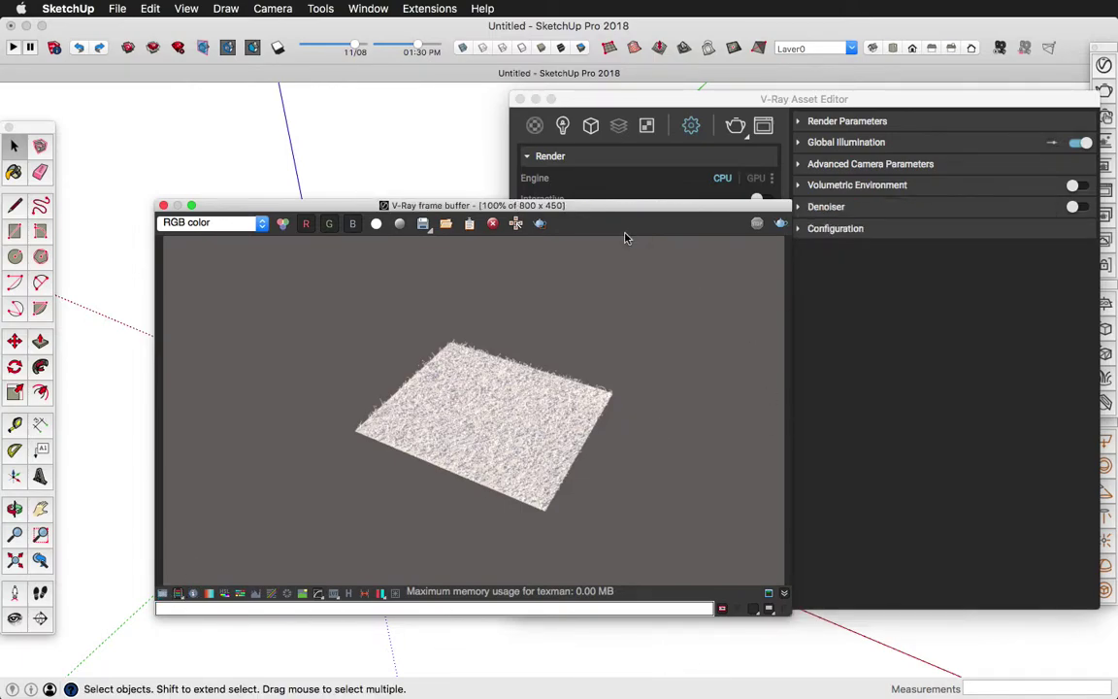
pyautogui.moveTo(591, 206); pyautogui.dragTo(587, 101)
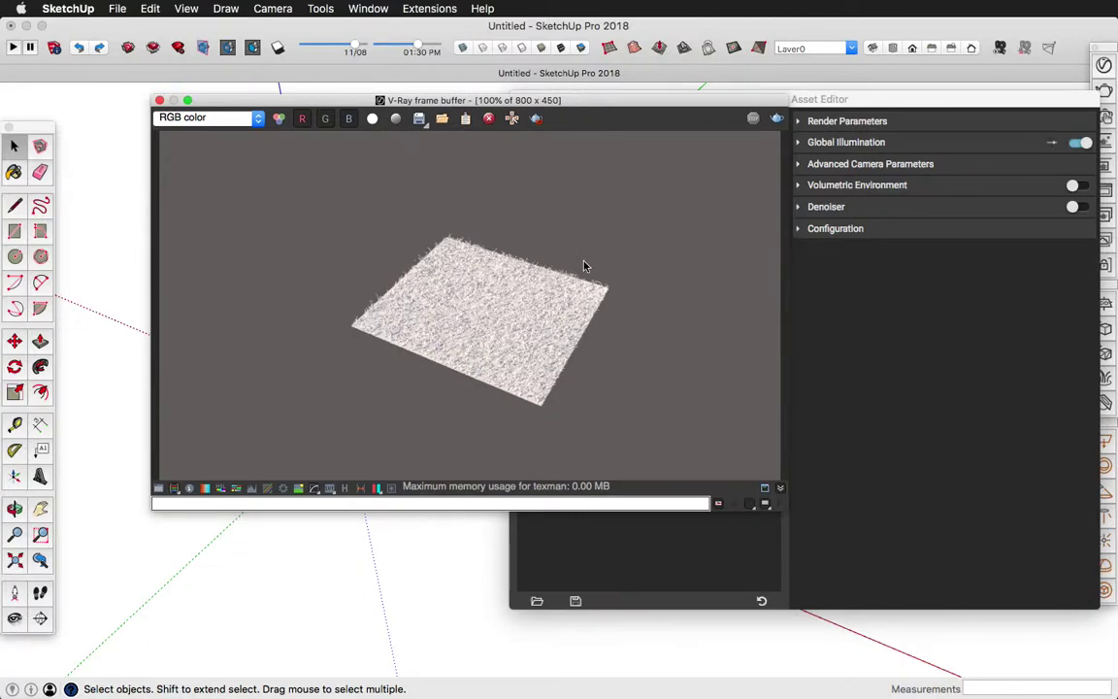
pyautogui.click(159, 100)
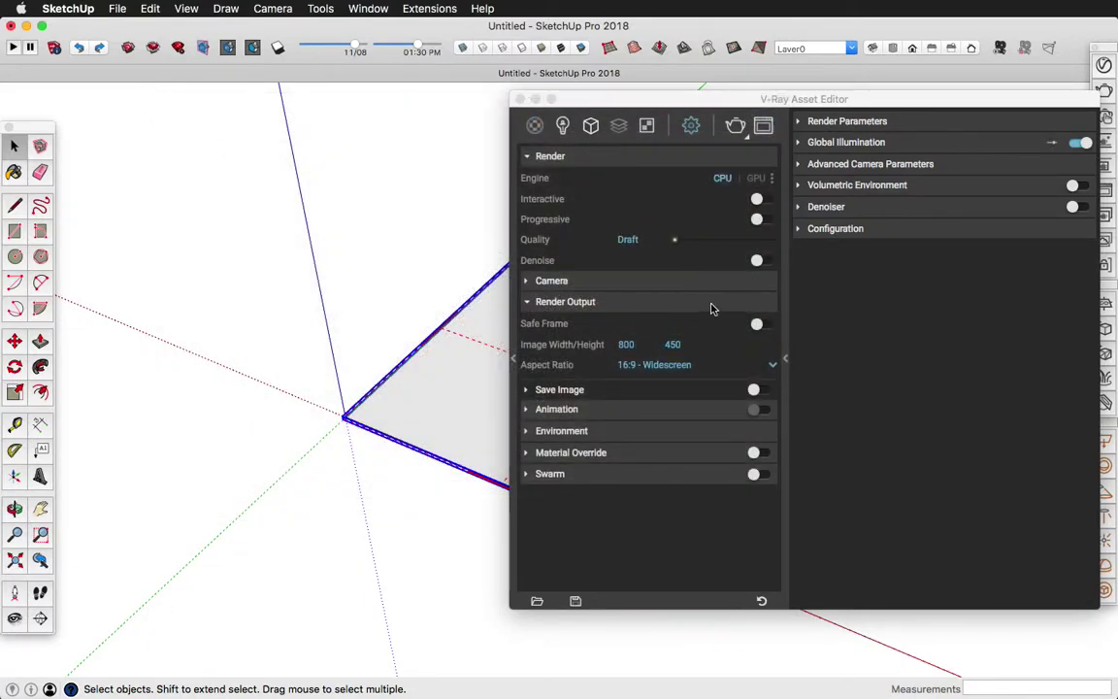
# Render a close-up of the fur-covered component with V-Ray, with the Asset Editor collapsed and out of the way
pyautogui.click(786, 359)
pyautogui.click(786, 363)
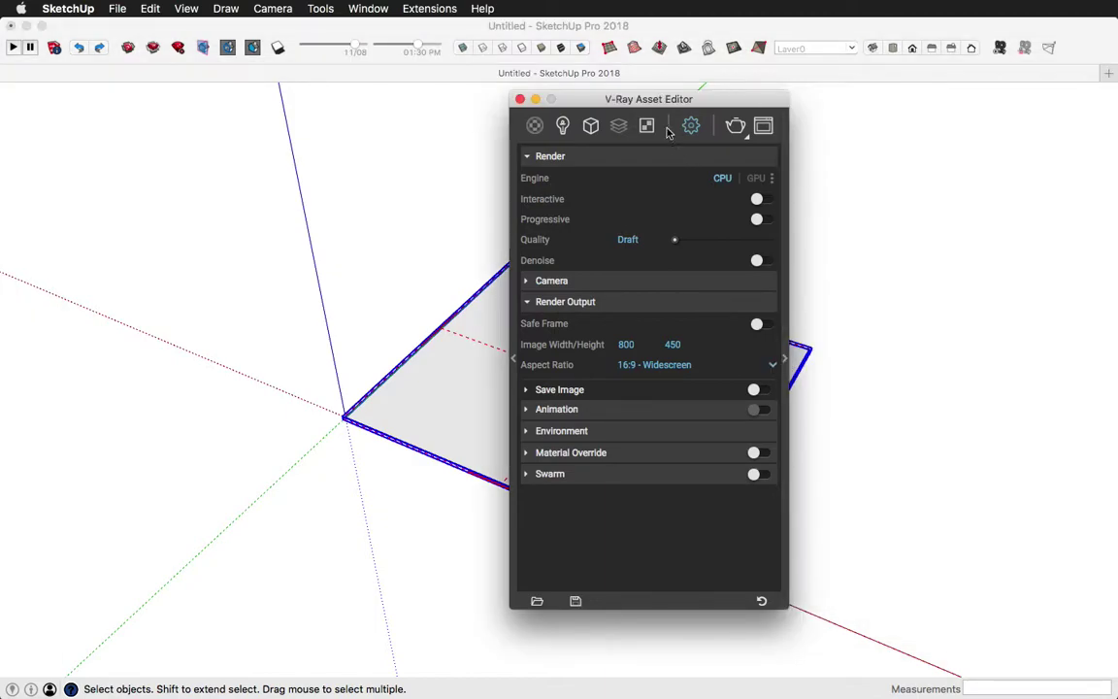
pyautogui.moveTo(638, 101); pyautogui.dragTo(940, 108)
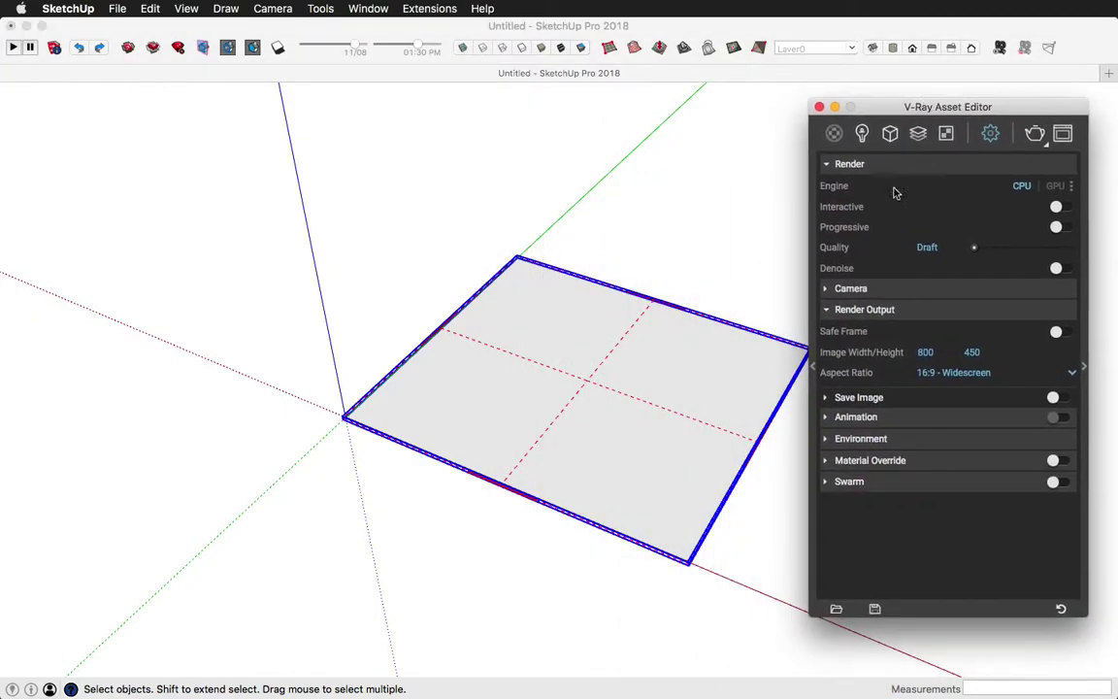
pyautogui.scroll(4, 500, 432)
pyautogui.scroll(3, 547, 379)
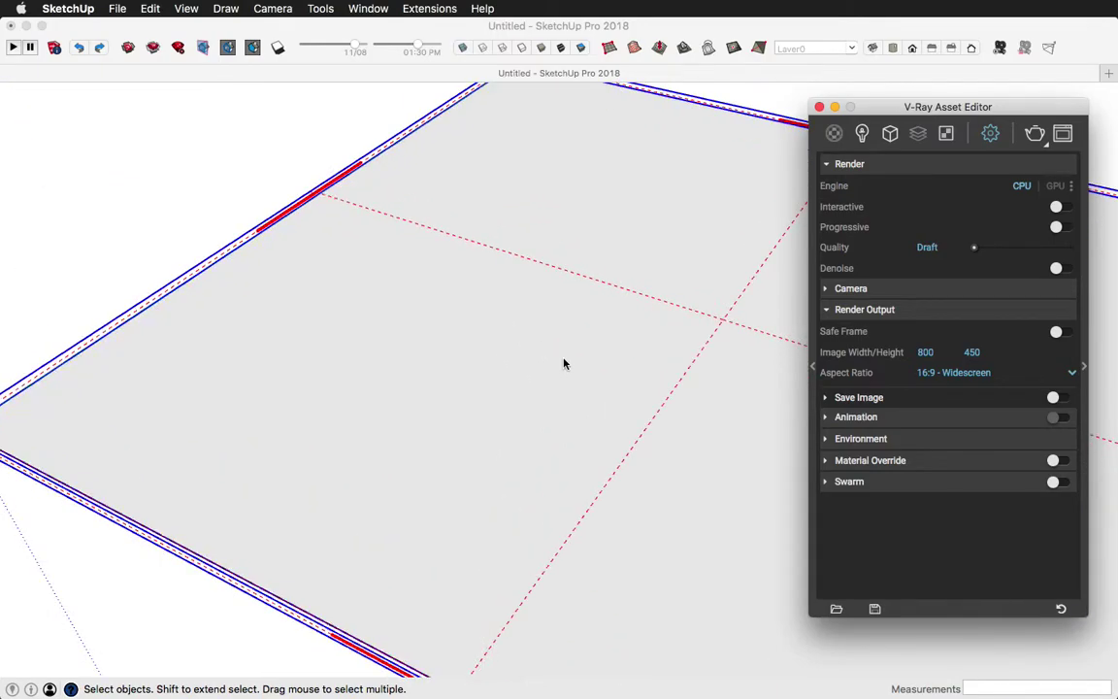
pyautogui.click(1036, 139)
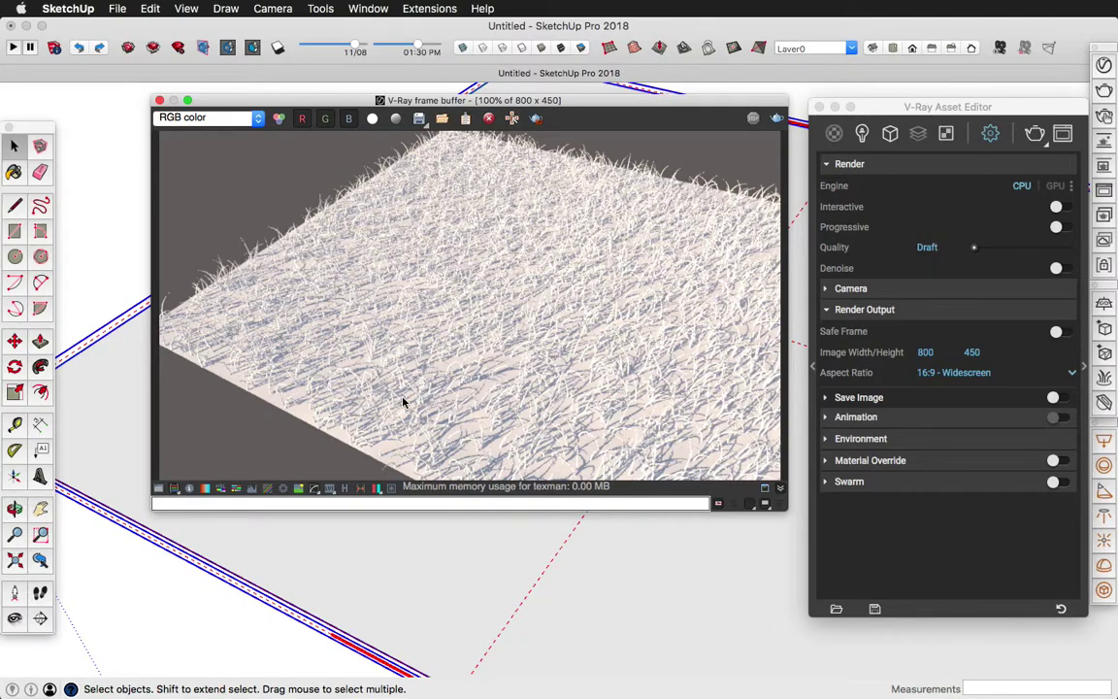
# Purge the unused fur object from V-Ray's geometry list, with the asset settings expanded
pyautogui.click(890, 133)
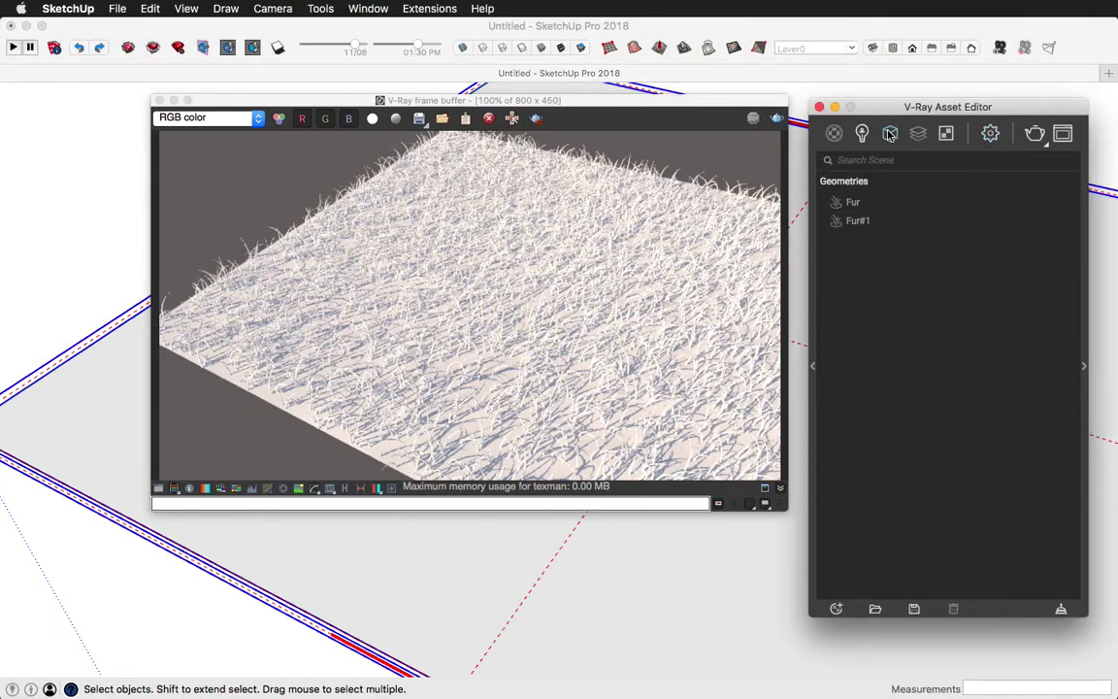
pyautogui.click(1084, 367)
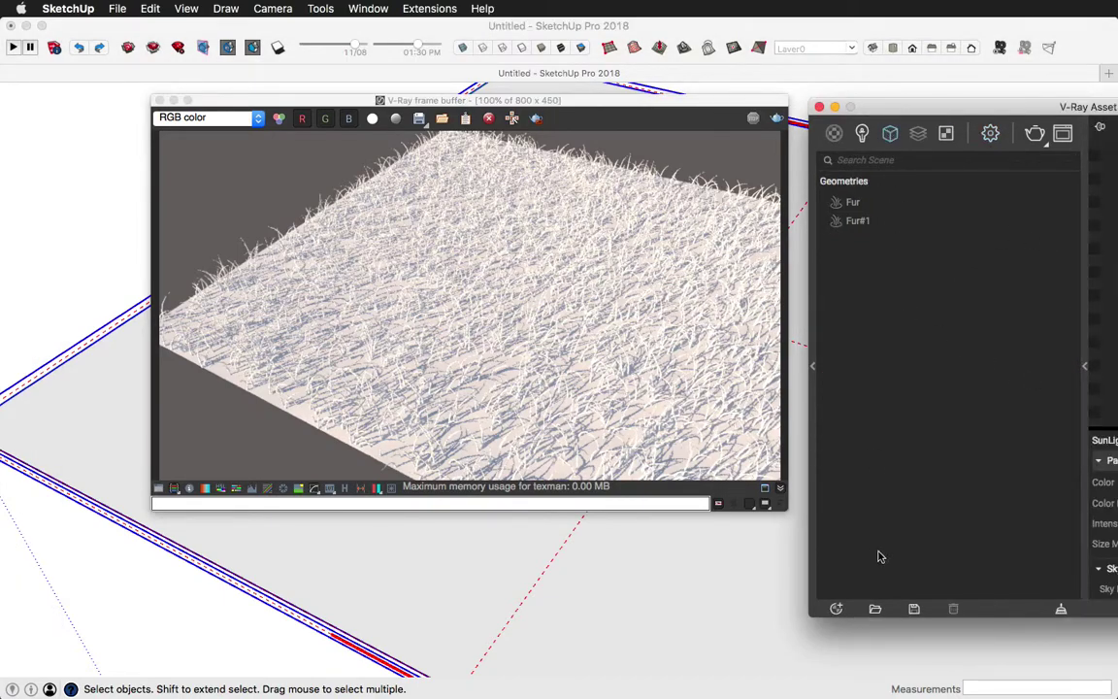
pyautogui.click(1061, 609)
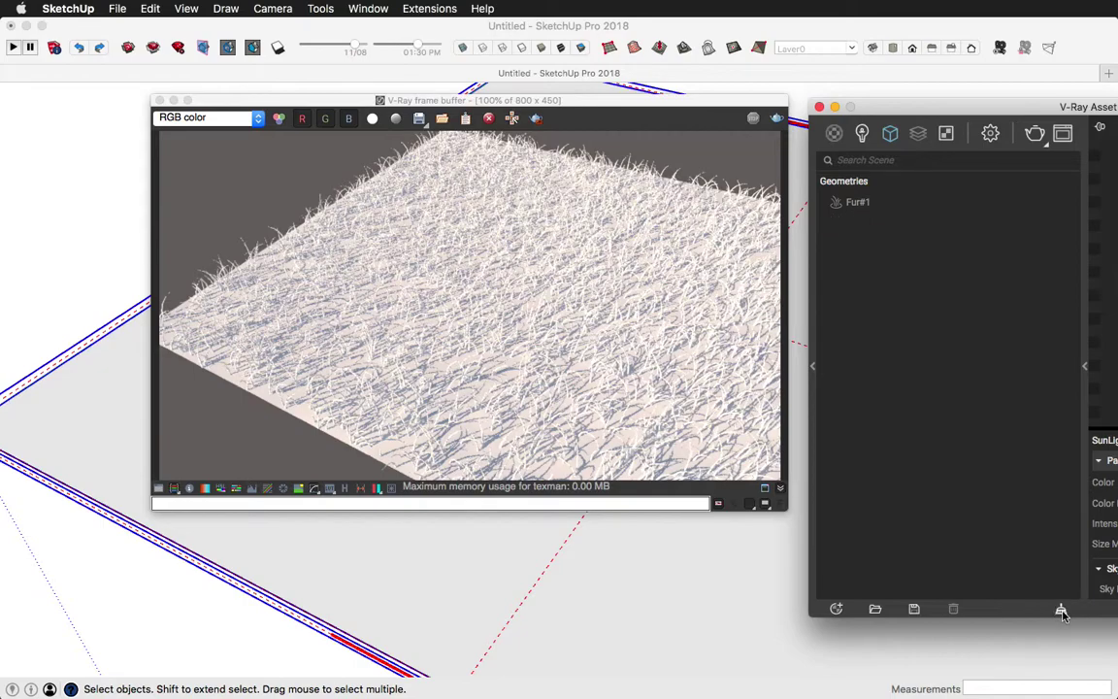
# Set the Count (Area) of Fur#1 to 10, with the Asset Editor fully in view and more room for its parameters
pyautogui.click(864, 204)
pyautogui.moveTo(843, 108); pyautogui.dragTo(635, 144)
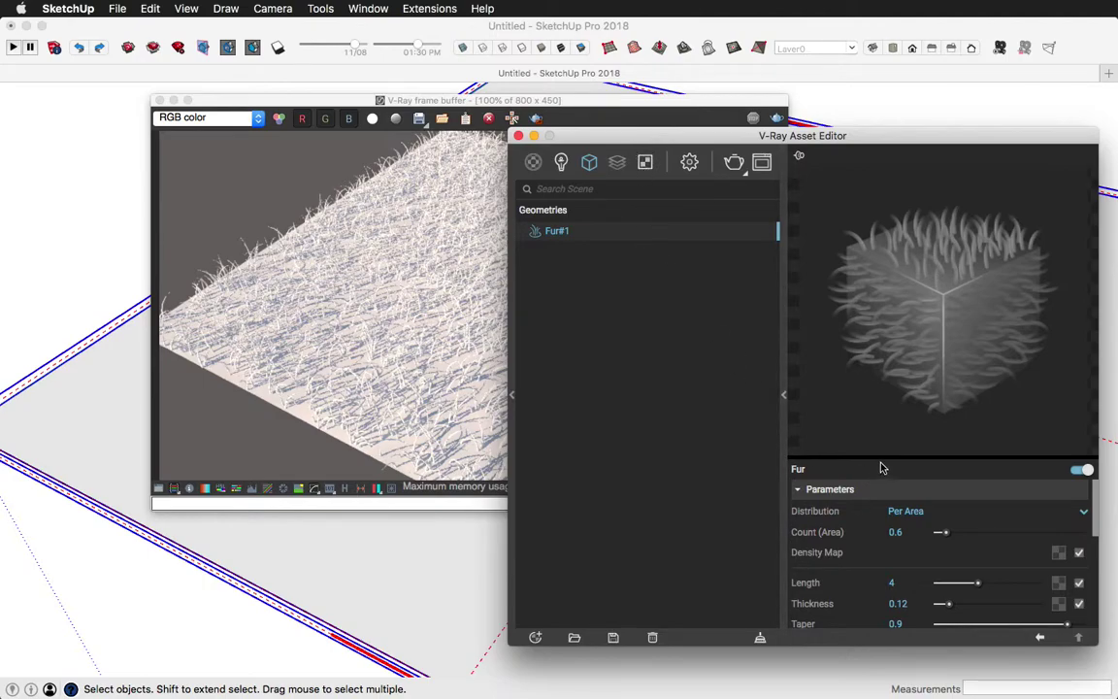
pyautogui.moveTo(884, 457); pyautogui.dragTo(905, 326)
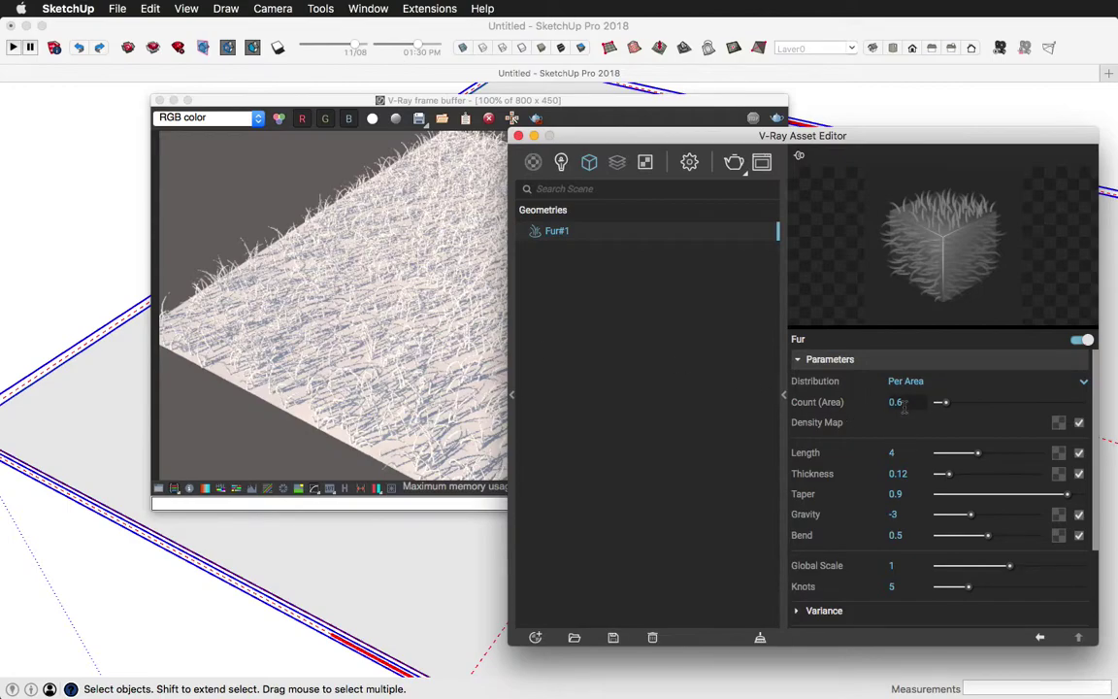
pyautogui.moveTo(806, 406)
pyautogui.click(897, 401)
pyautogui.moveTo(858, 408)
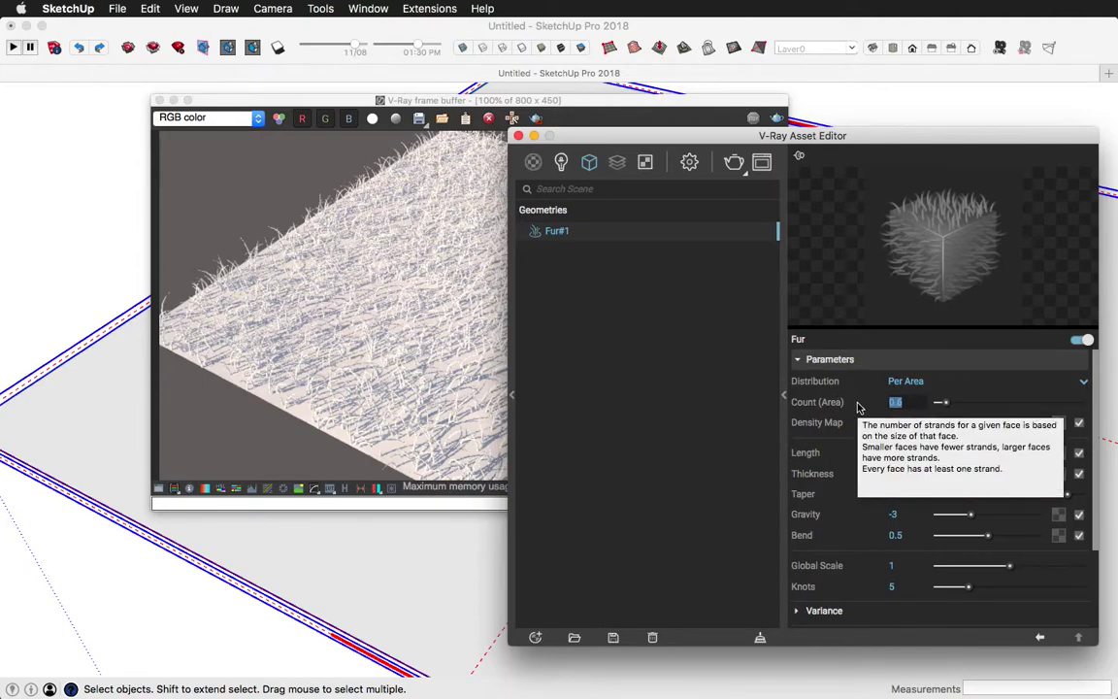
pyautogui.write('1')
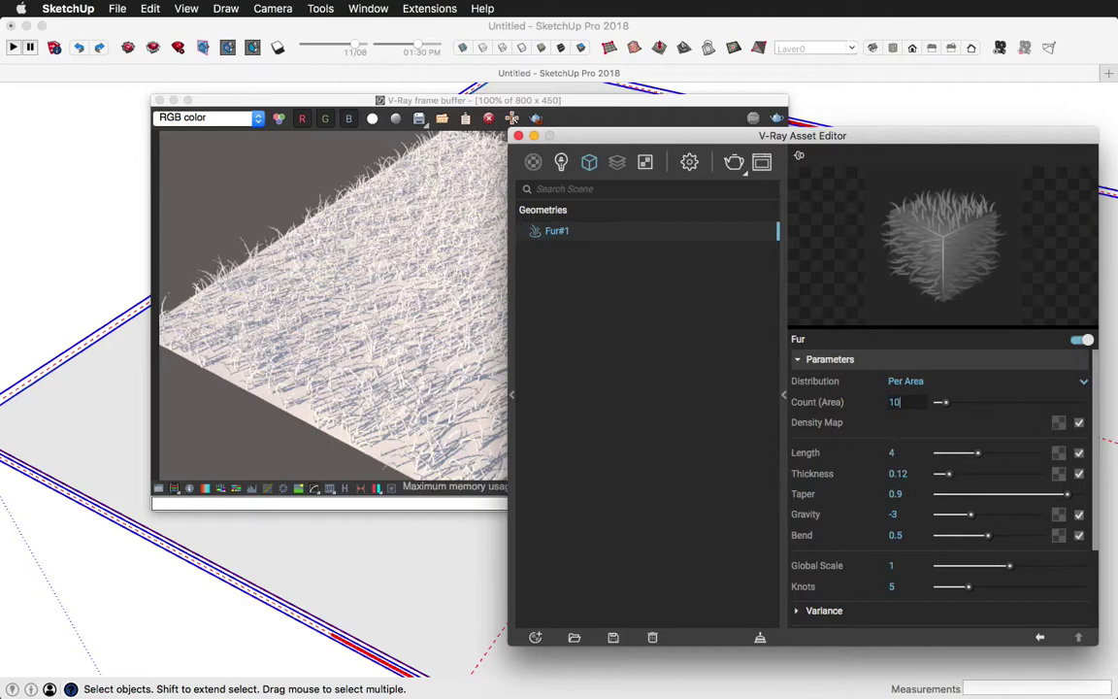
pyautogui.write('0')
pyautogui.press('Tab')
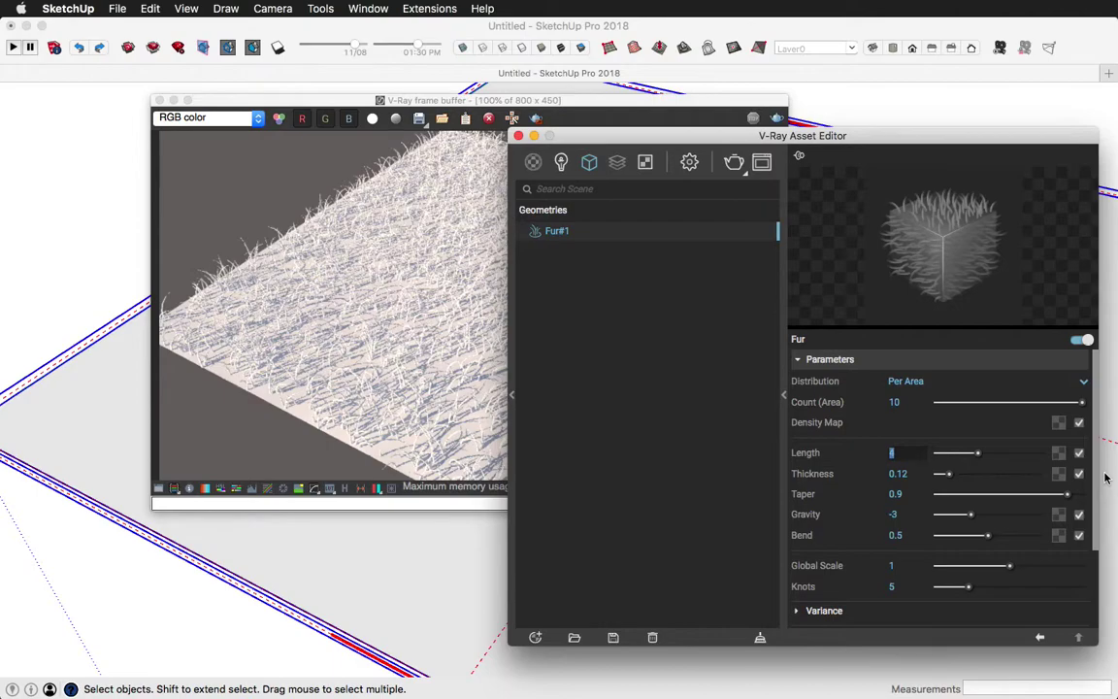
# Set the length of Fur#1 to 1 and its taper to 0
pyautogui.write('1')
pyautogui.press('Return')
pyautogui.click(896, 497)
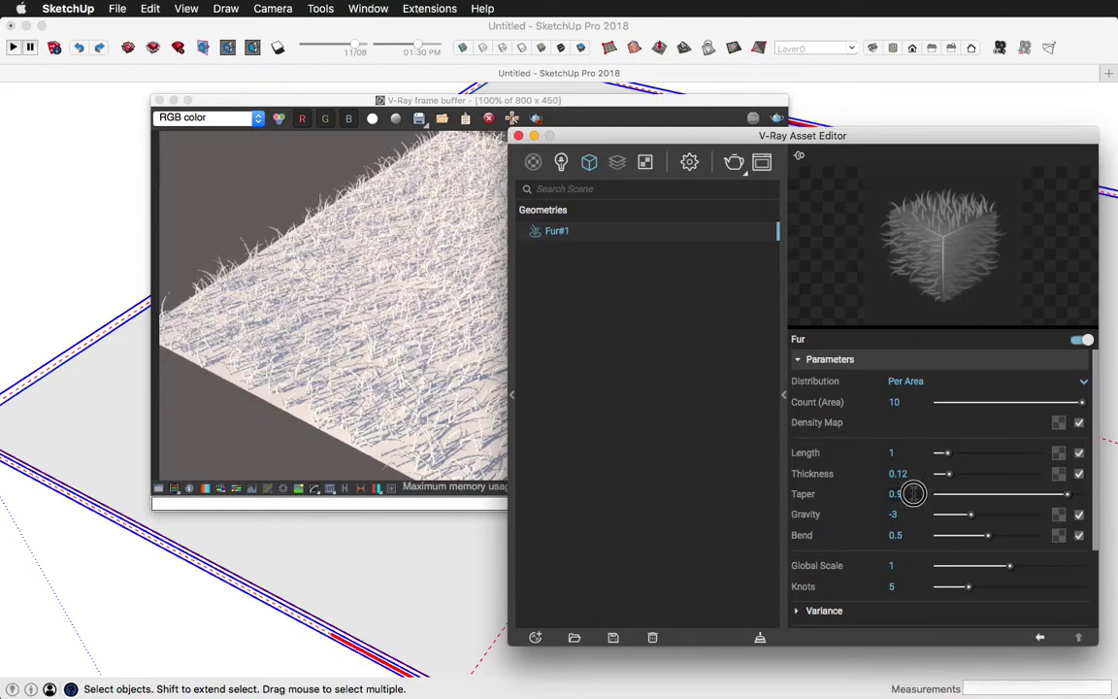
pyautogui.doubleClick(913, 496)
pyautogui.write('0')
pyautogui.press('Return')
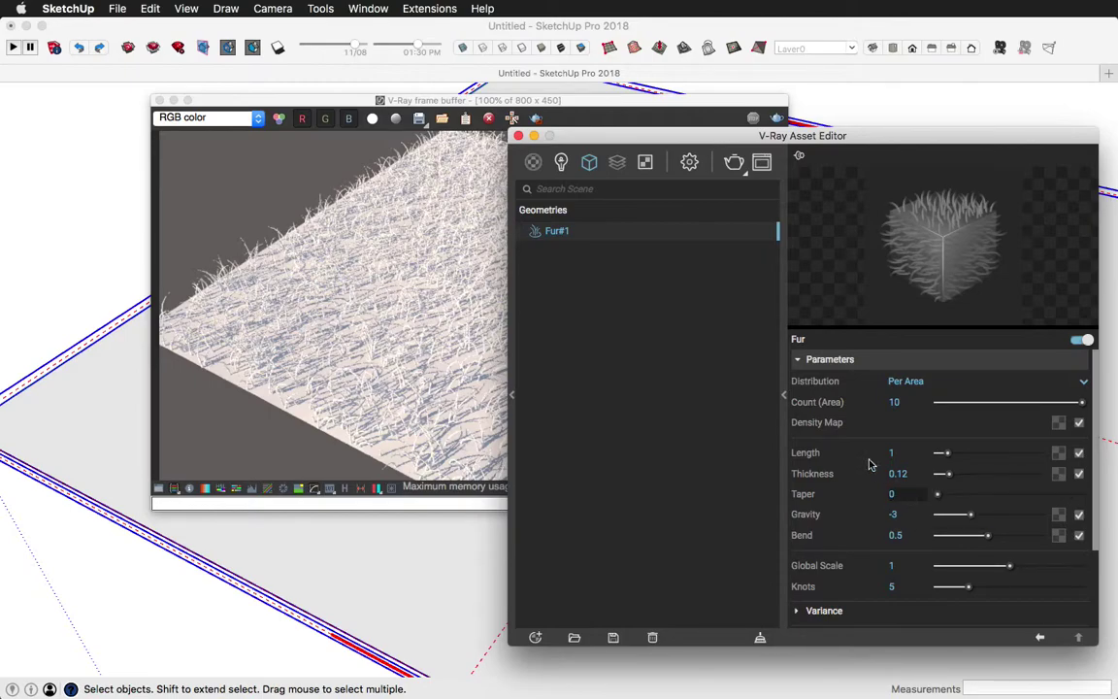
# Render the component with the short, dense fur in V-Ray, closing the frame buffer and Asset Editor when done
pyautogui.click(732, 161)
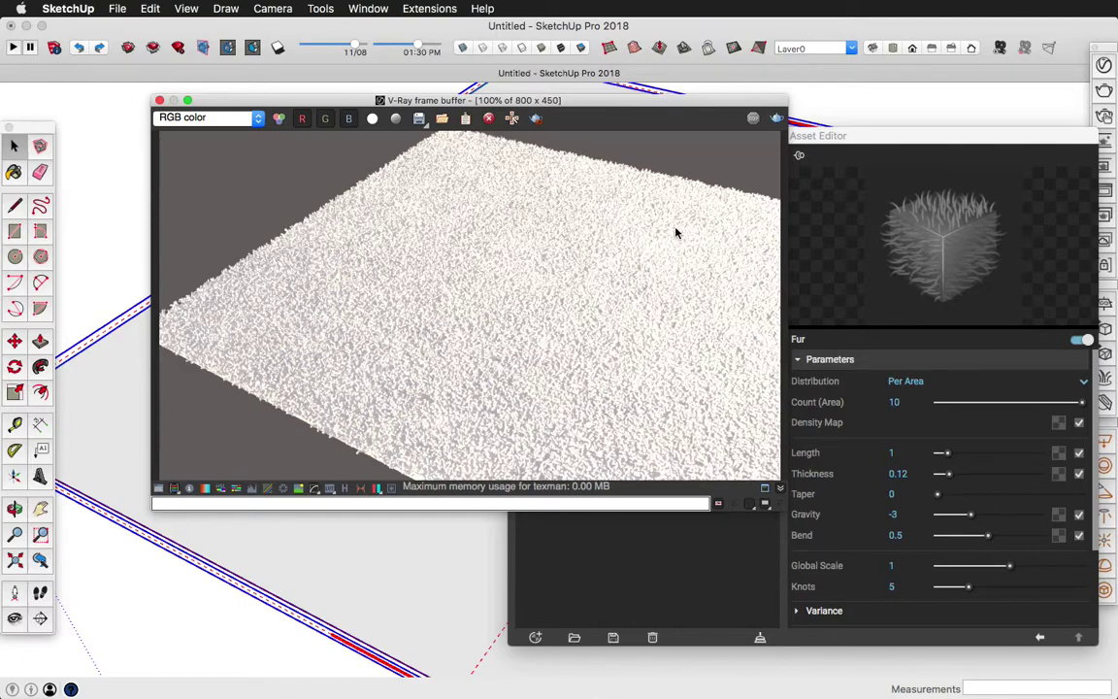
pyautogui.click(159, 100)
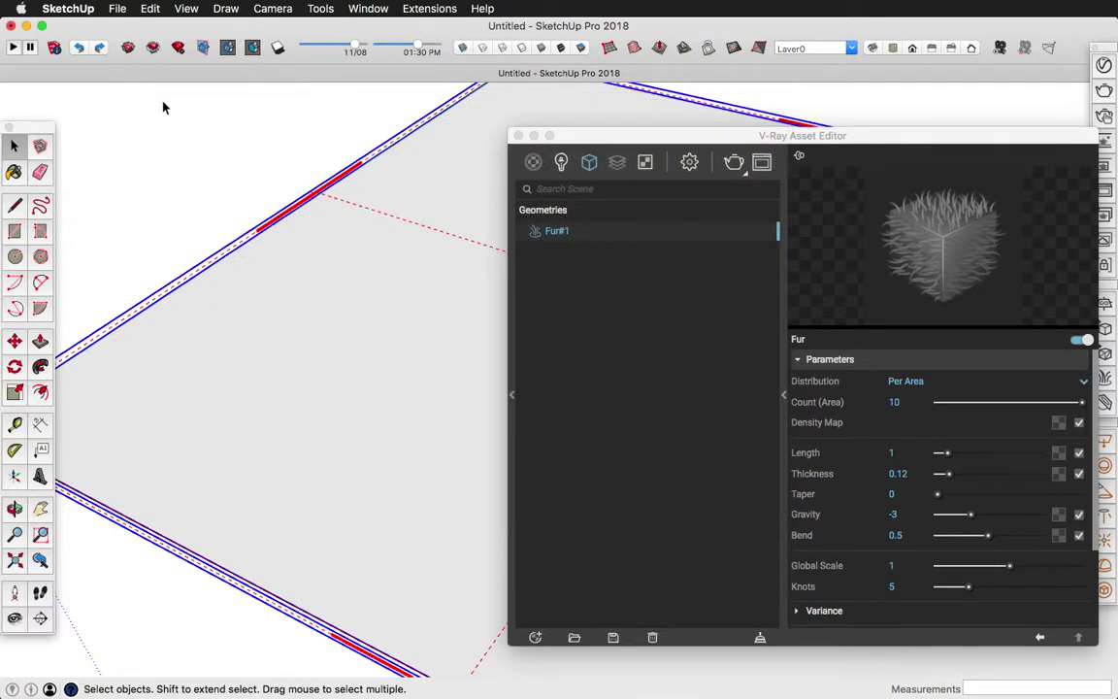
pyautogui.click(519, 136)
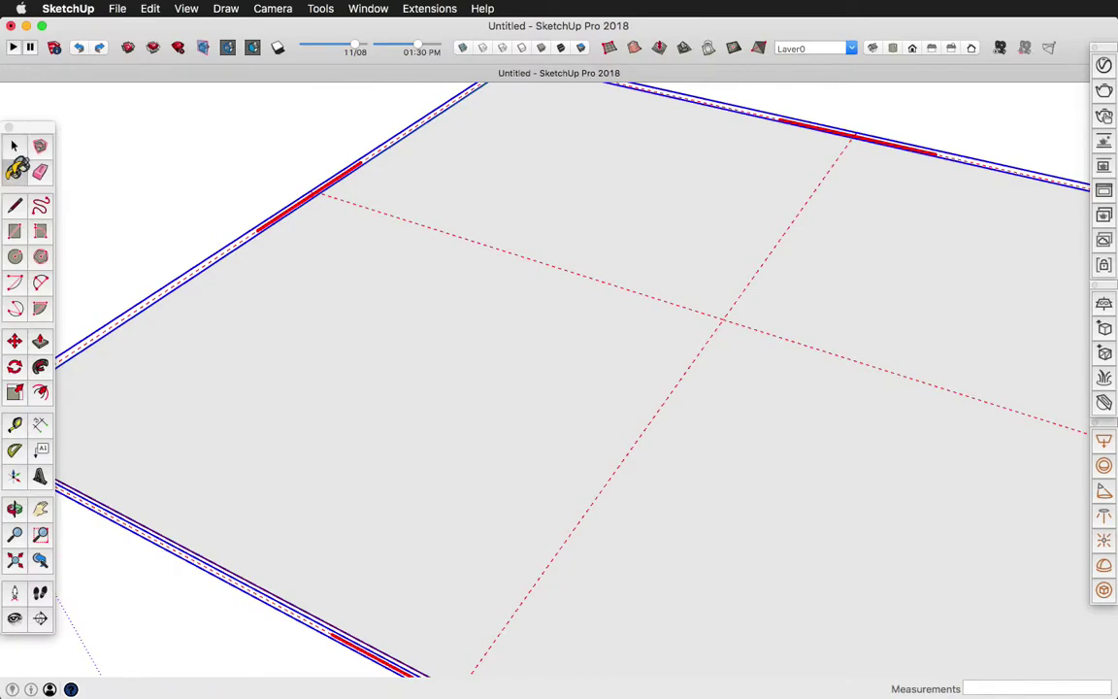
# Paint the component with the first brown carpet material from the Carpet, Fabrics, Leathers, Textiles and Wallpaper collection
pyautogui.click(14, 170)
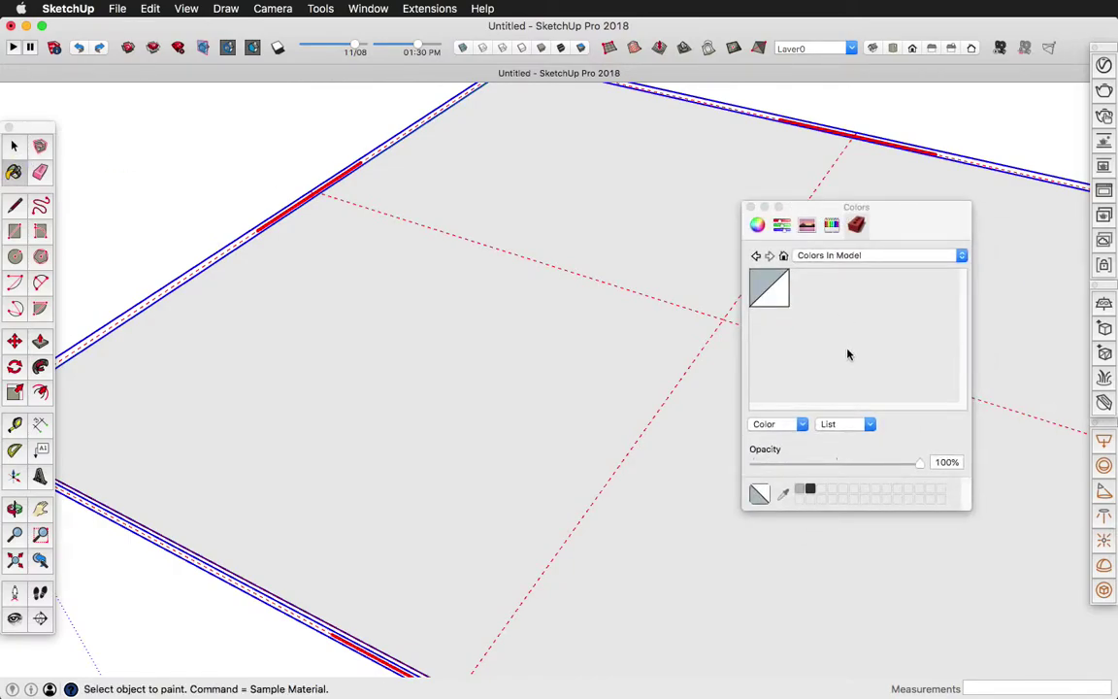
pyautogui.click(891, 255)
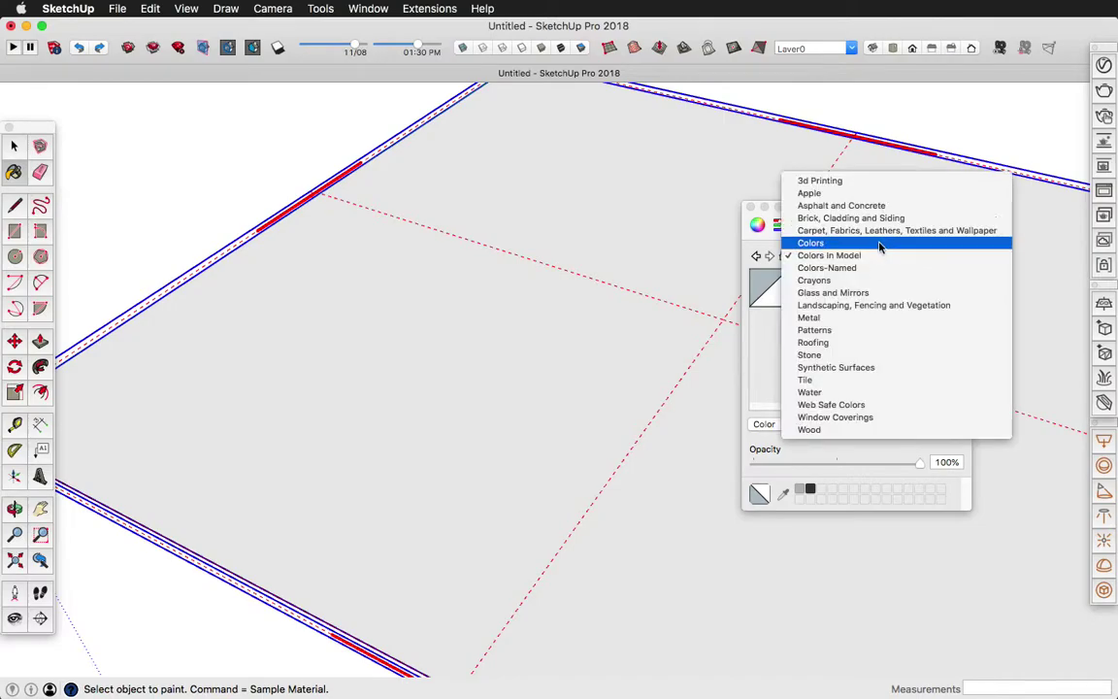
pyautogui.click(860, 231)
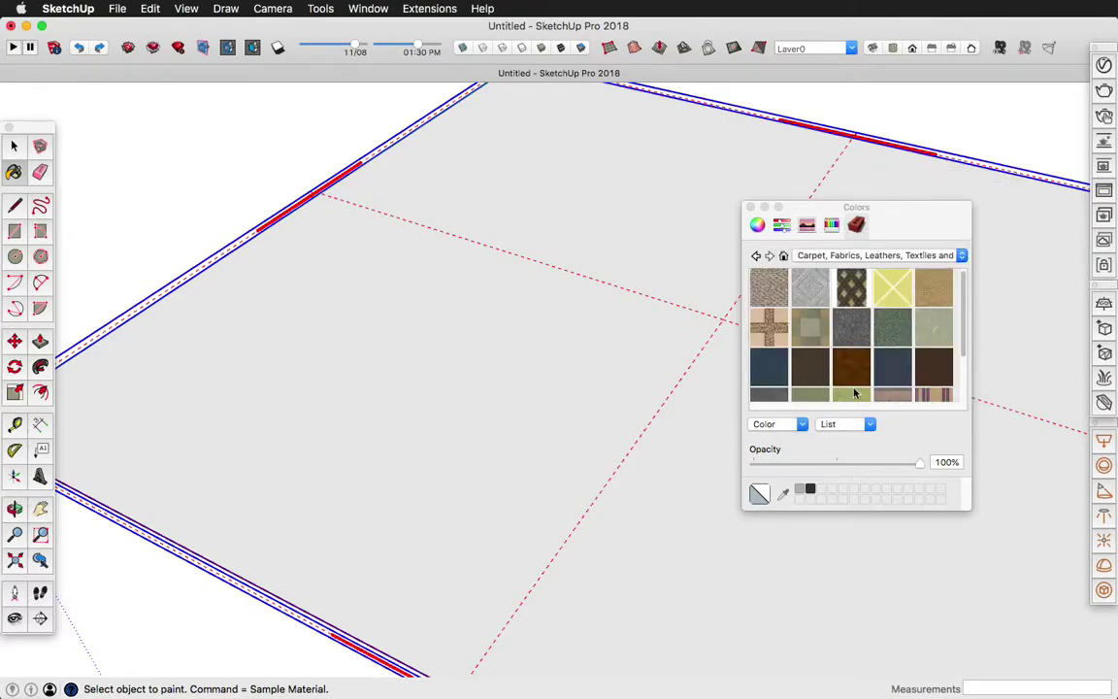
pyautogui.click(772, 291)
pyautogui.click(565, 296)
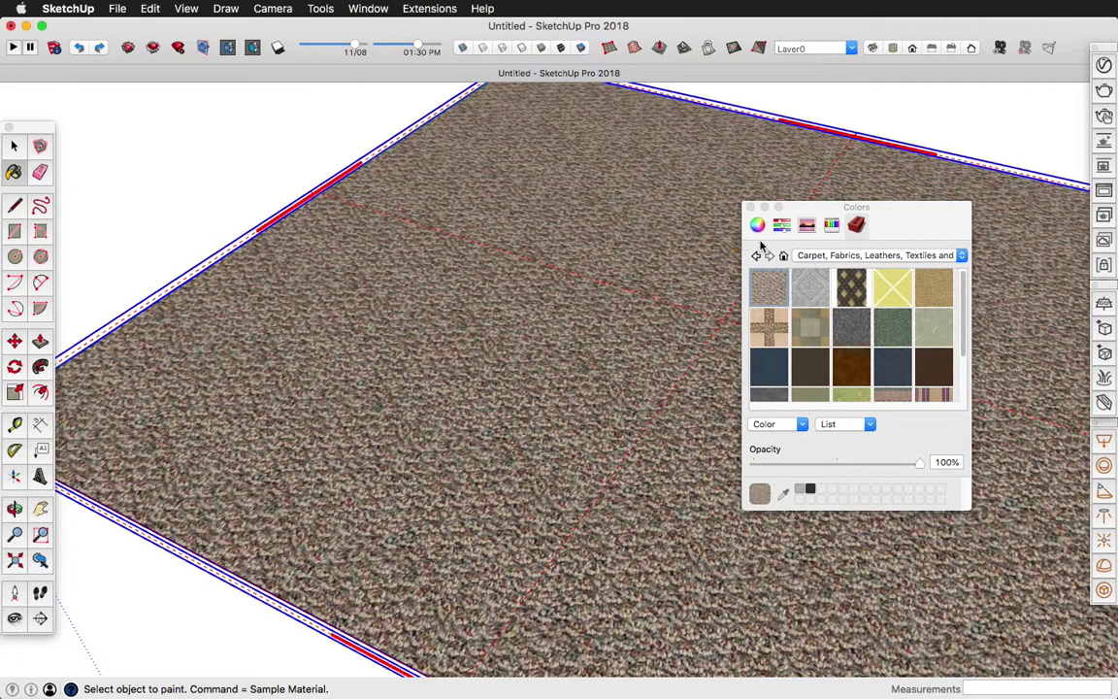
pyautogui.click(751, 206)
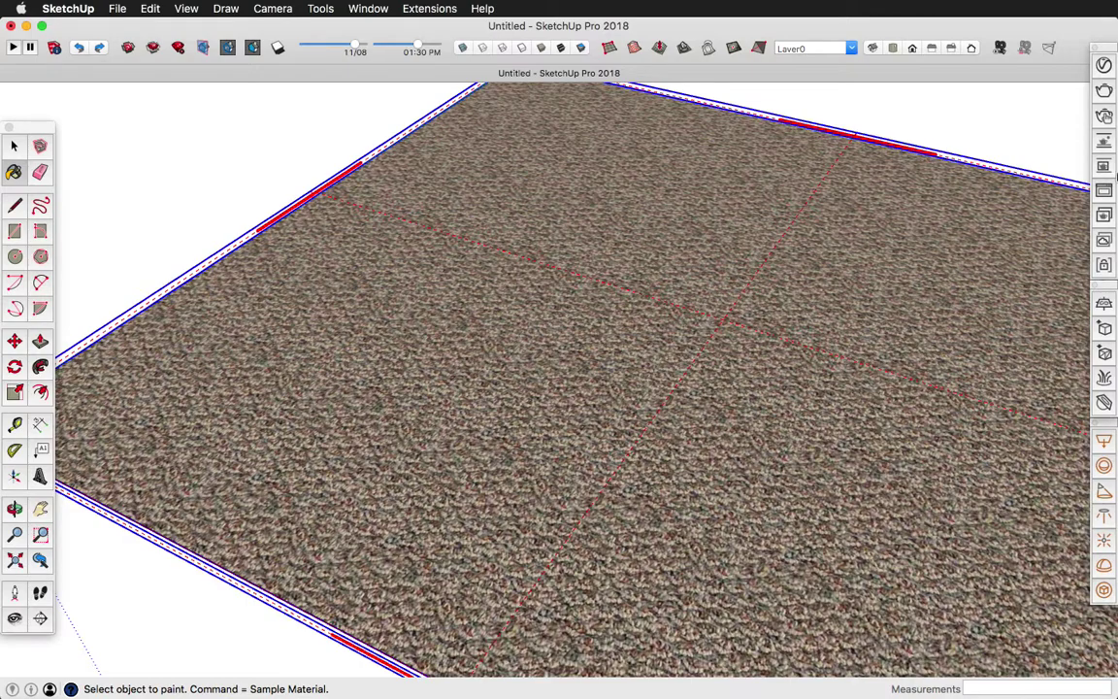
# Render the carpet-textured component with V-Ray from the current view and from closer up, closing the frame buffer after each render
pyautogui.click(1103, 90)
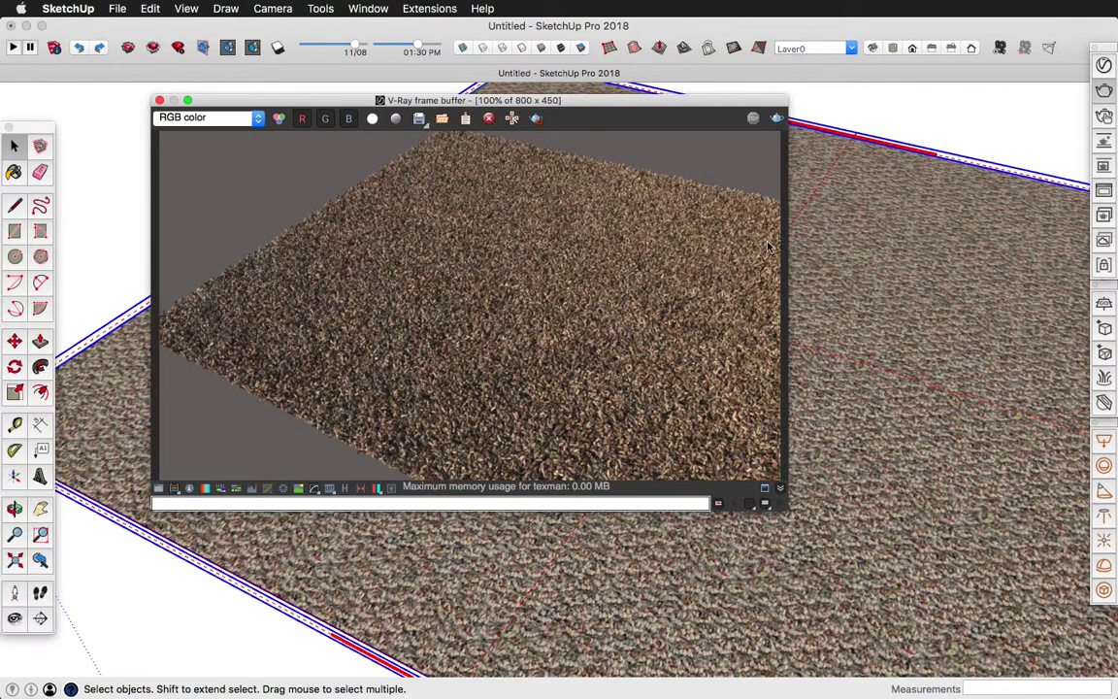
pyautogui.click(160, 101)
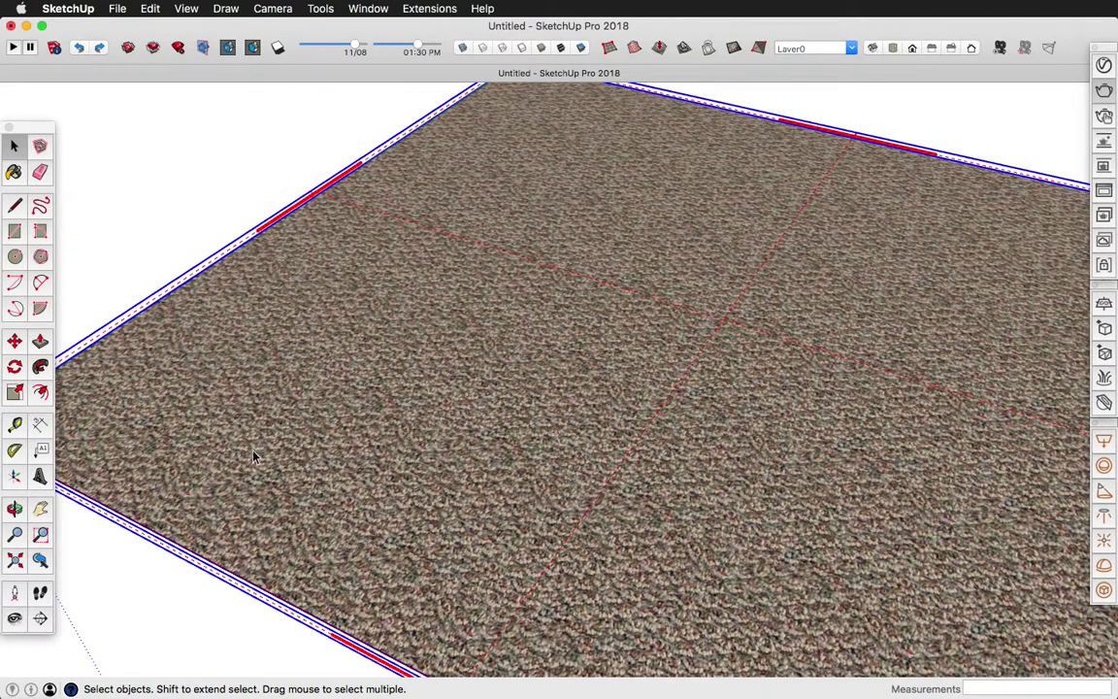
pyautogui.scroll(5, 252, 457)
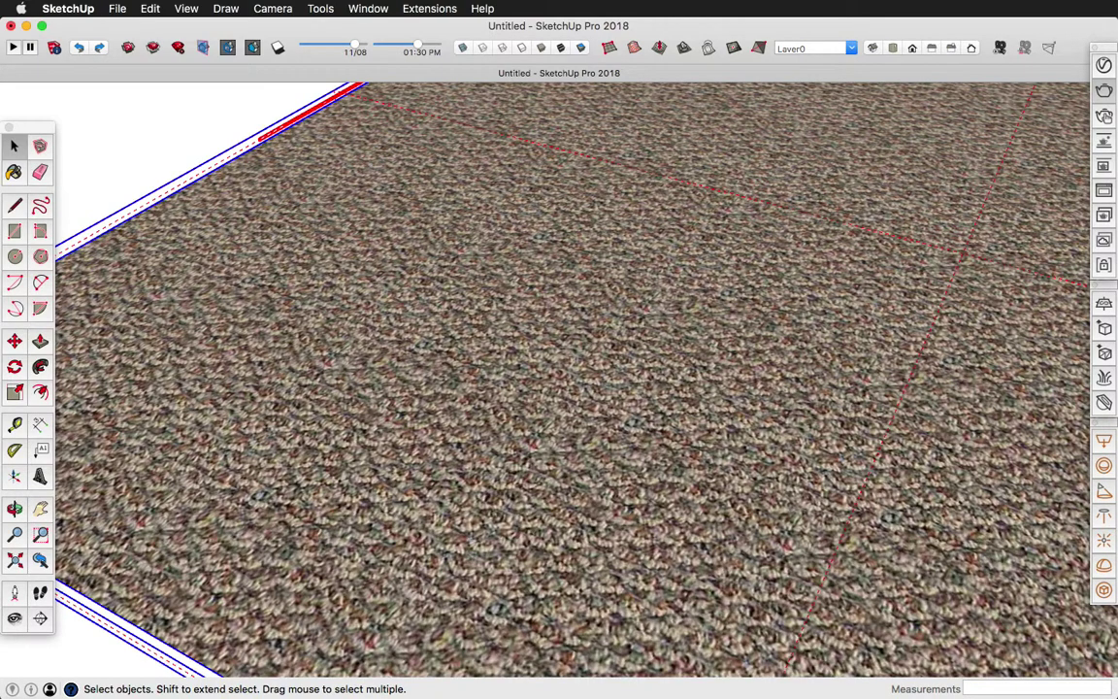
pyautogui.click(1103, 91)
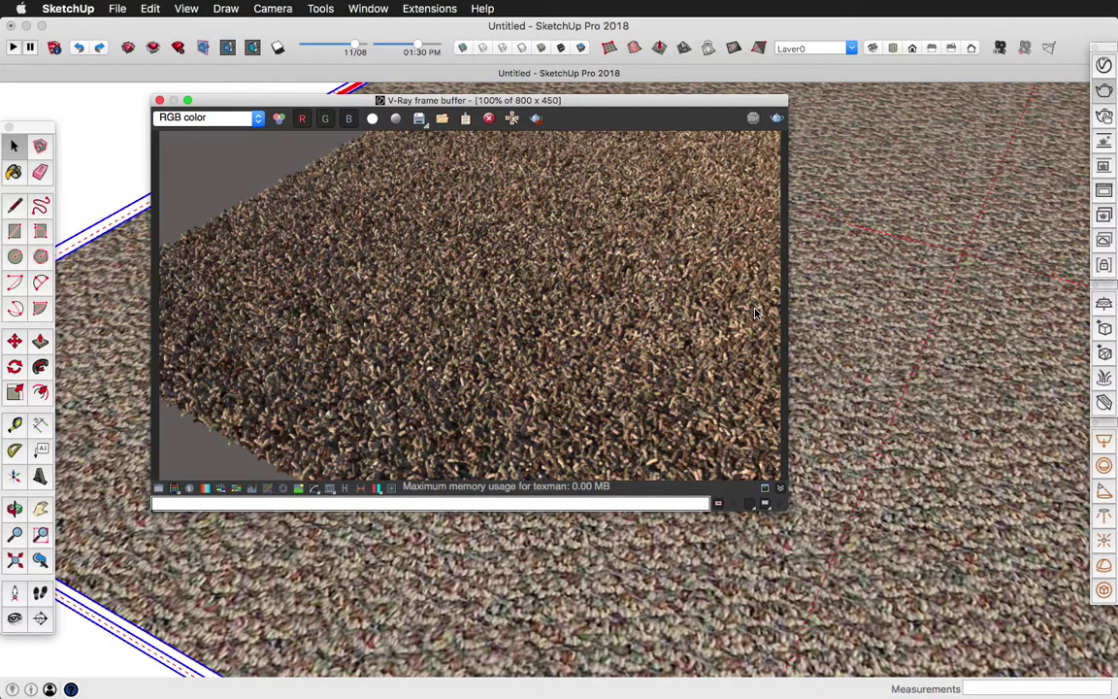
pyautogui.click(159, 101)
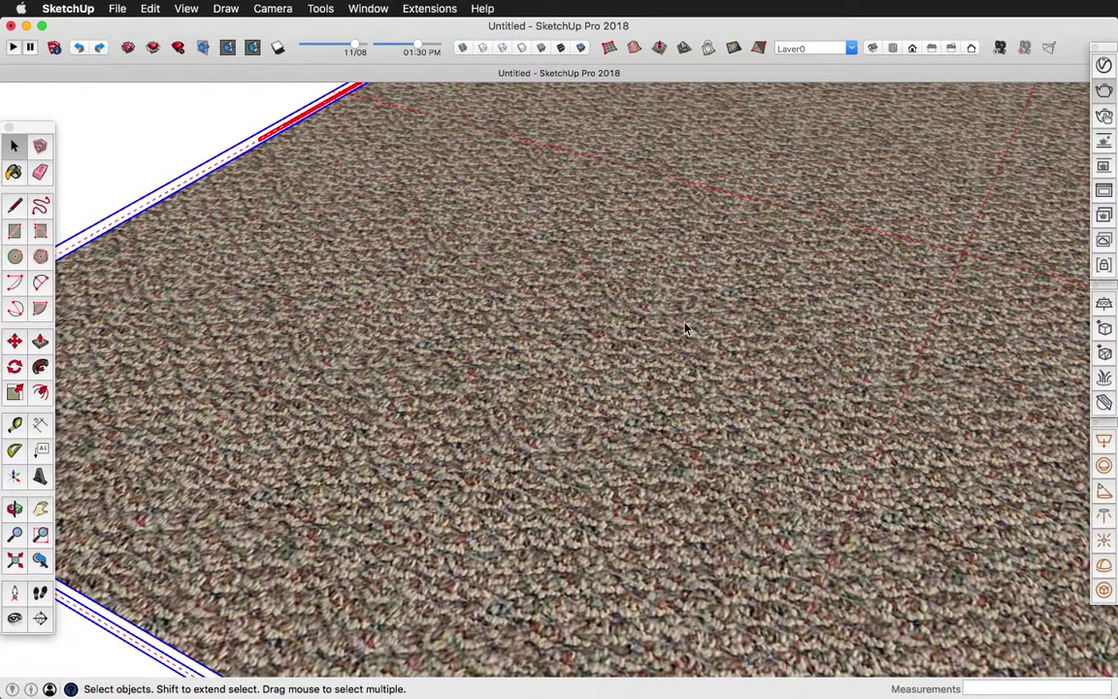
pyautogui.scroll(-10, 684, 328)
pyautogui.scroll(-5, 458, 345)
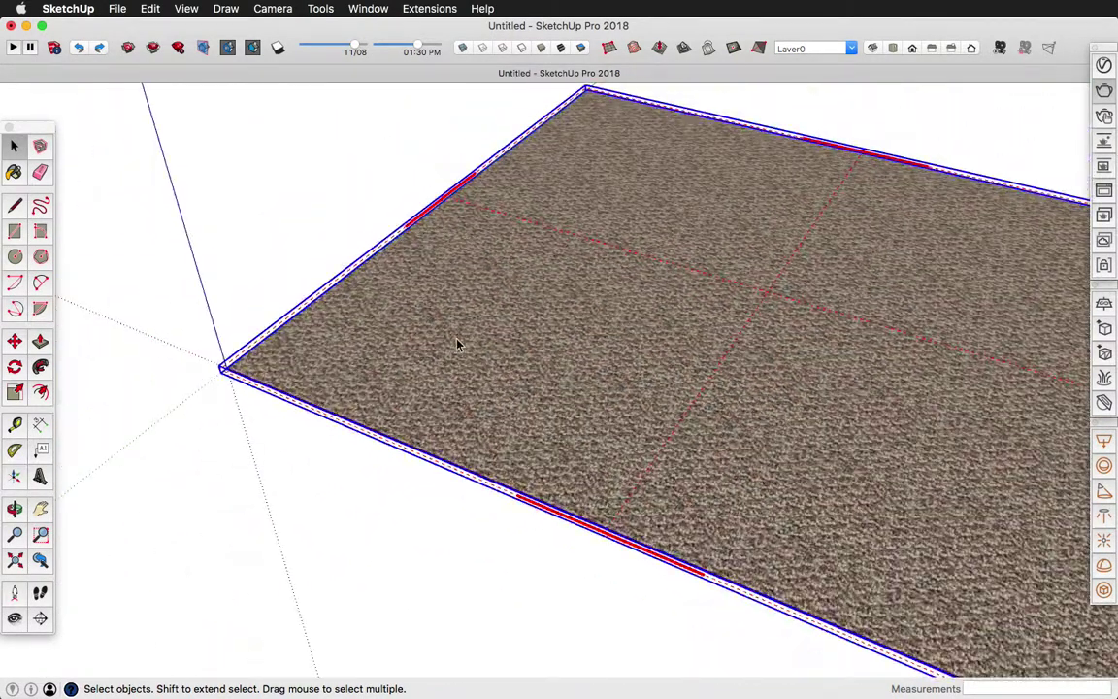